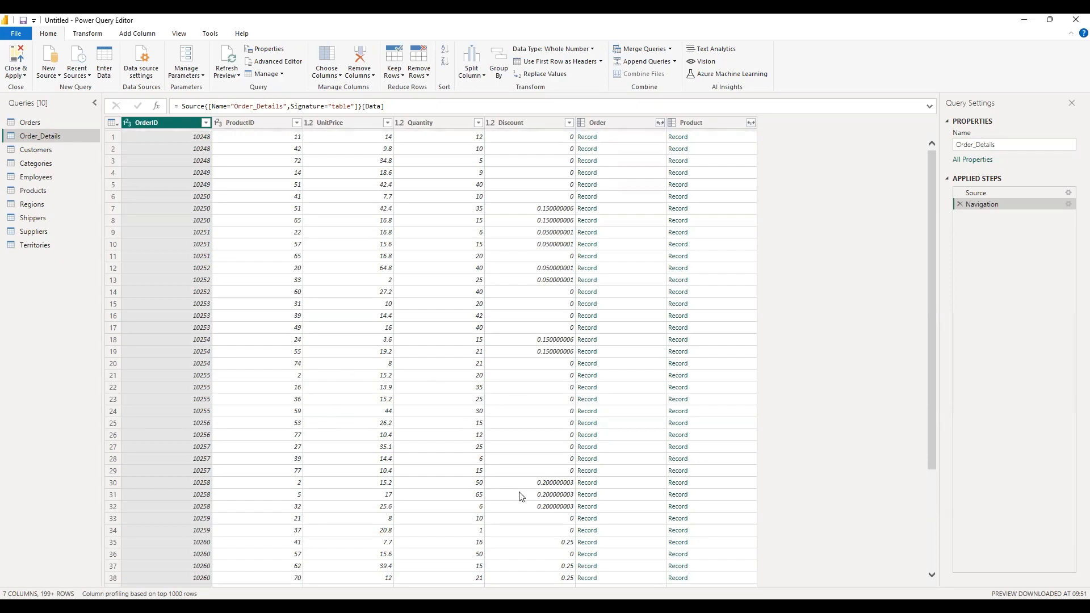
# Remove the Customer, Employee, Order_Details and Shipper columns from the Orders query.
pyautogui.click(30, 122)
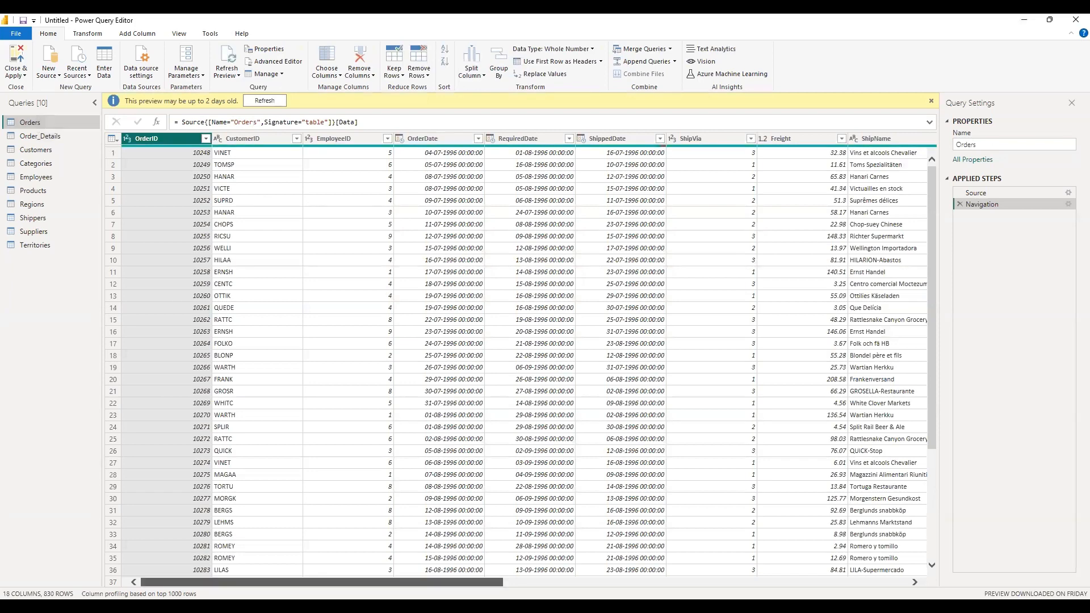
pyautogui.moveTo(363, 583); pyautogui.dragTo(768, 583)
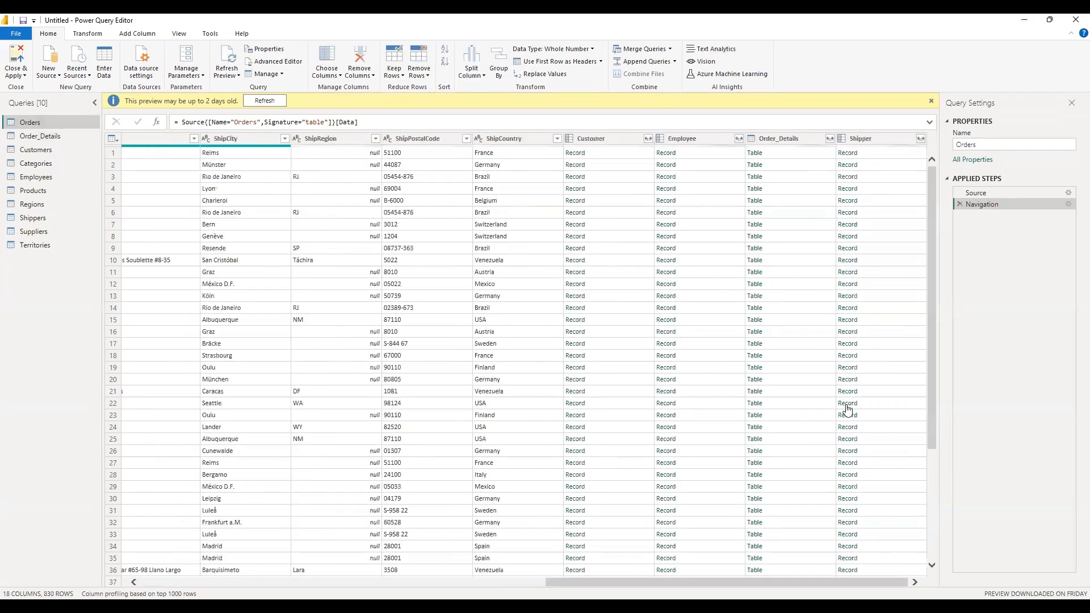
pyautogui.moveTo(597, 142); pyautogui.dragTo(794, 142)
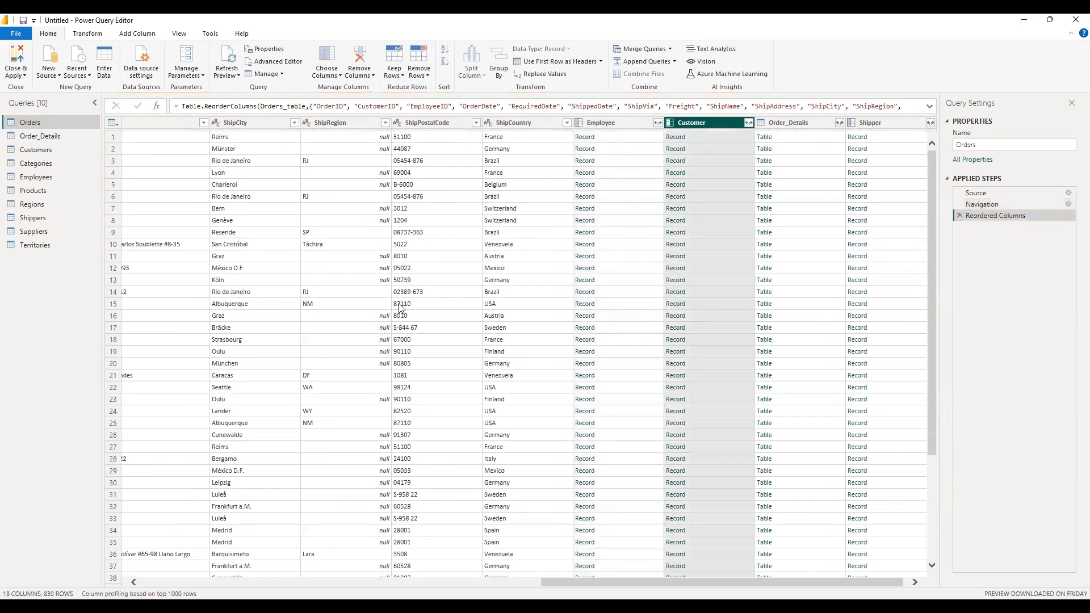
pyautogui.click(960, 216)
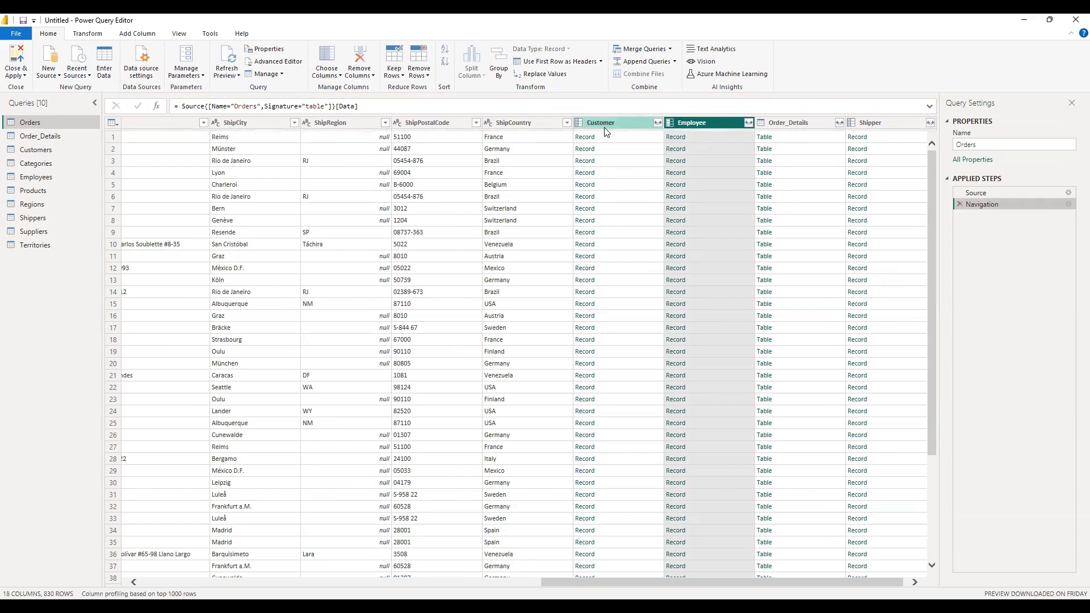
pyautogui.moveTo(619, 126)
pyautogui.mouseDown()
pyautogui.moveTo(840, 170)
pyautogui.moveTo(740, 146)
pyautogui.moveTo(611, 140)
pyautogui.mouseUp()
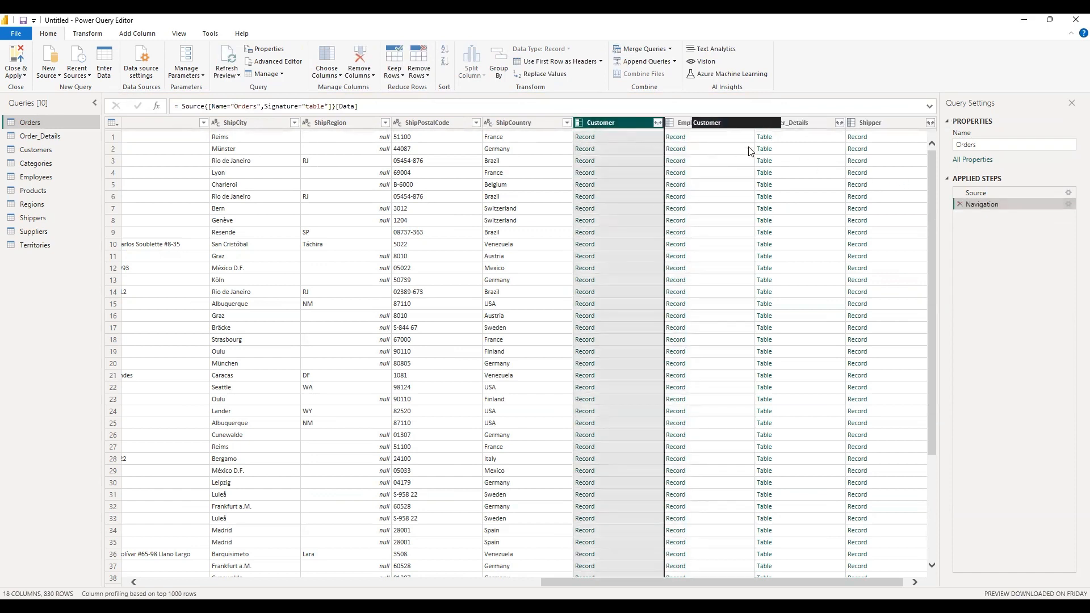
pyautogui.keyDown('ctrl'); pyautogui.click(700, 126); pyautogui.keyUp('ctrl')
pyautogui.keyDown('ctrl'); pyautogui.click(814, 124); pyautogui.keyUp('ctrl')
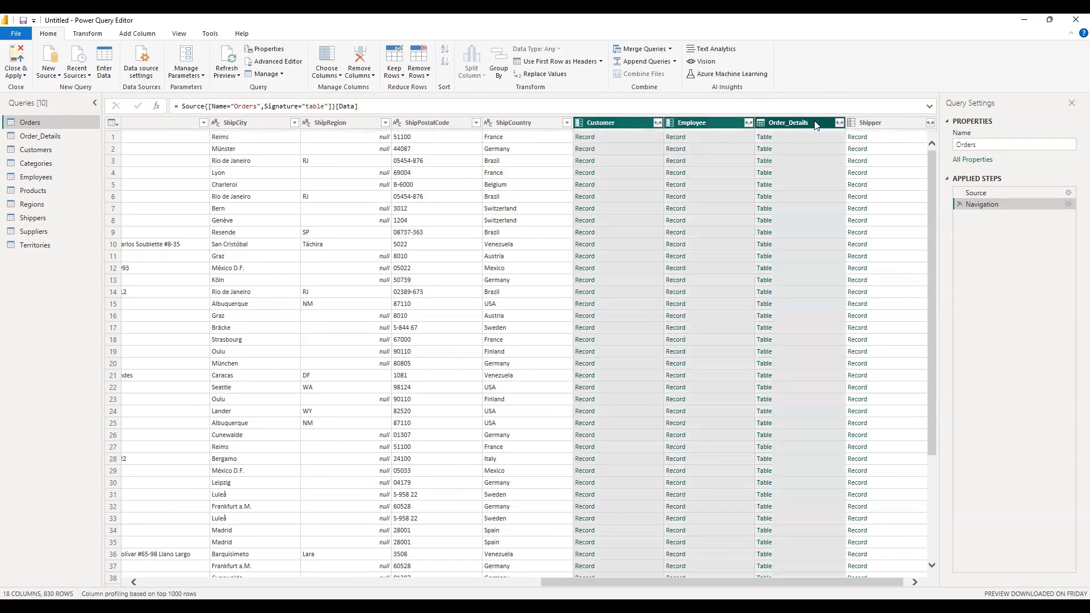
pyautogui.keyDown('ctrl'); pyautogui.click(847, 125); pyautogui.keyUp('ctrl')
pyautogui.rightClick(769, 127)
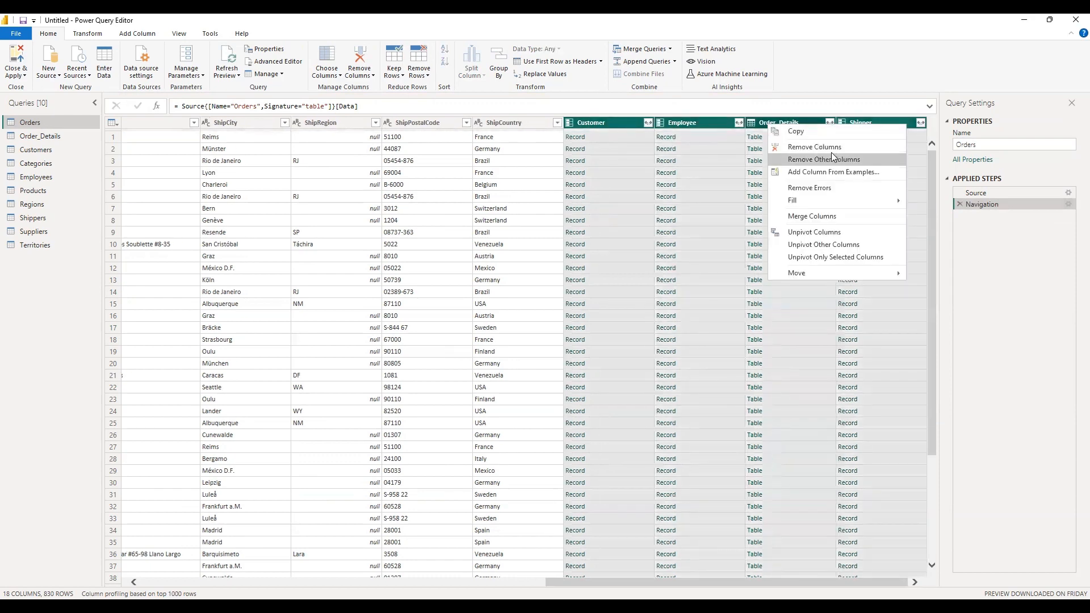
pyautogui.click(830, 152)
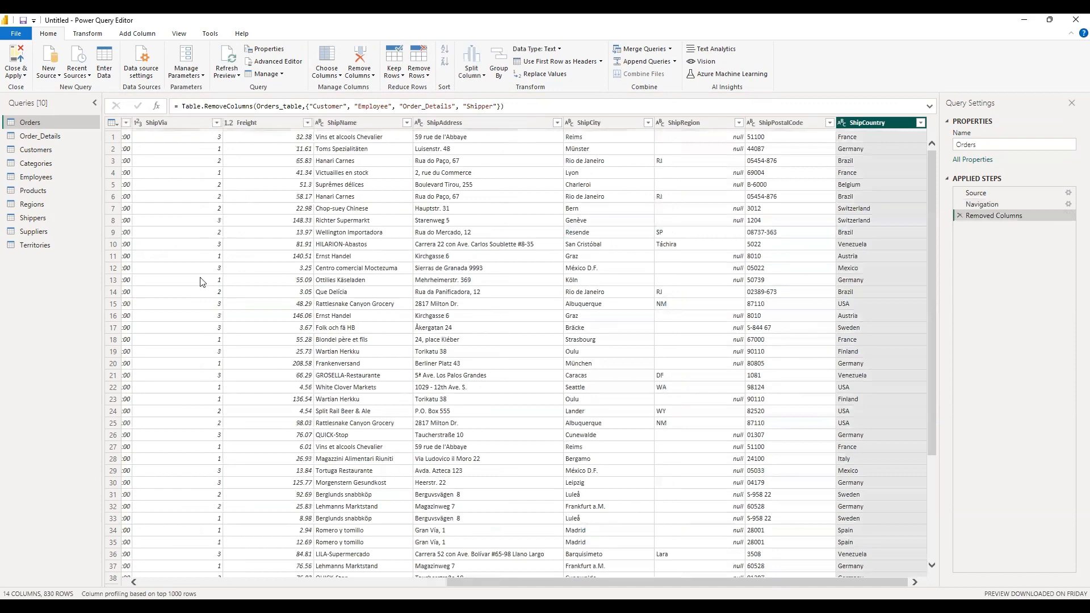
# Remove the OrderID, Order and Product columns from the Order_Details query.
pyautogui.click(68, 138)
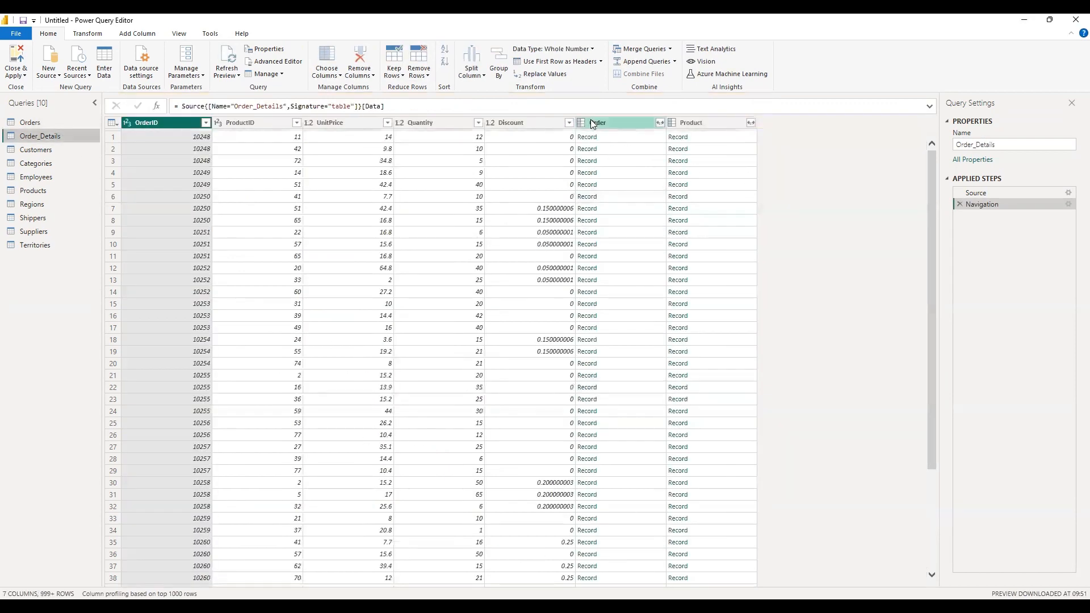
pyautogui.keyDown('ctrl'); pyautogui.click(594, 124); pyautogui.keyUp('ctrl')
pyautogui.keyDown('ctrl'); pyautogui.click(690, 124); pyautogui.keyUp('ctrl')
pyautogui.rightClick(660, 124)
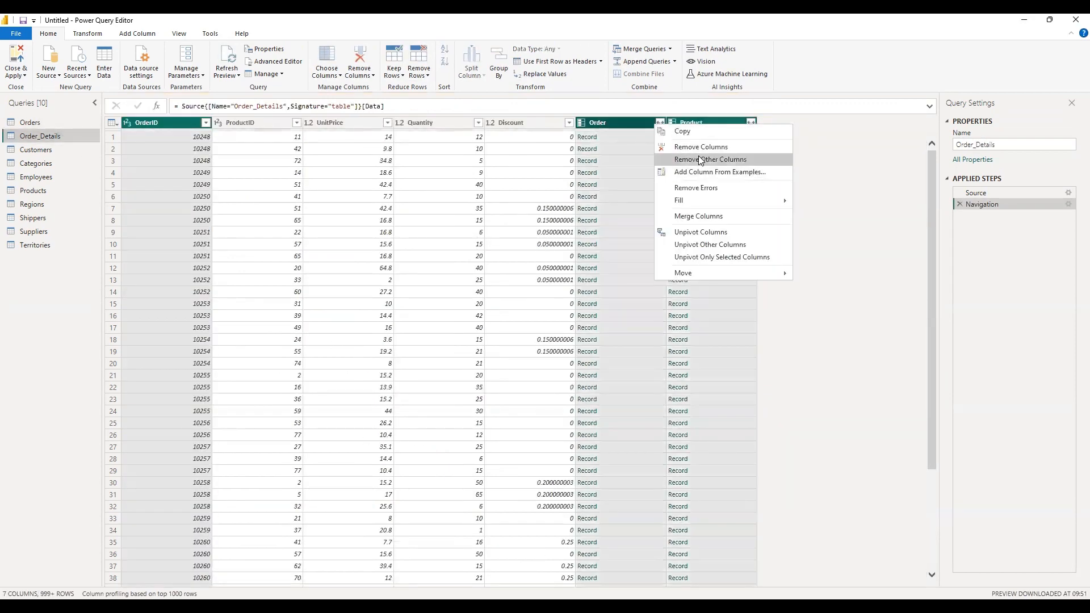
pyautogui.click(690, 140)
# Remove the CustomerID, Orders and CustomerDemographics columns from the Customers query.
pyautogui.click(52, 149)
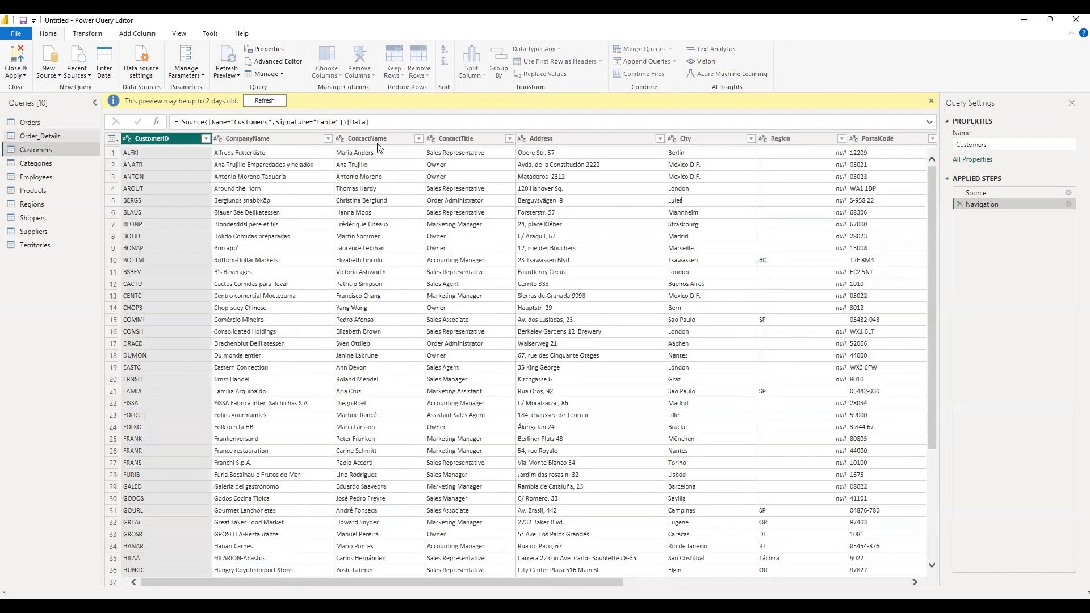
pyautogui.moveTo(615, 582); pyautogui.dragTo(903, 580)
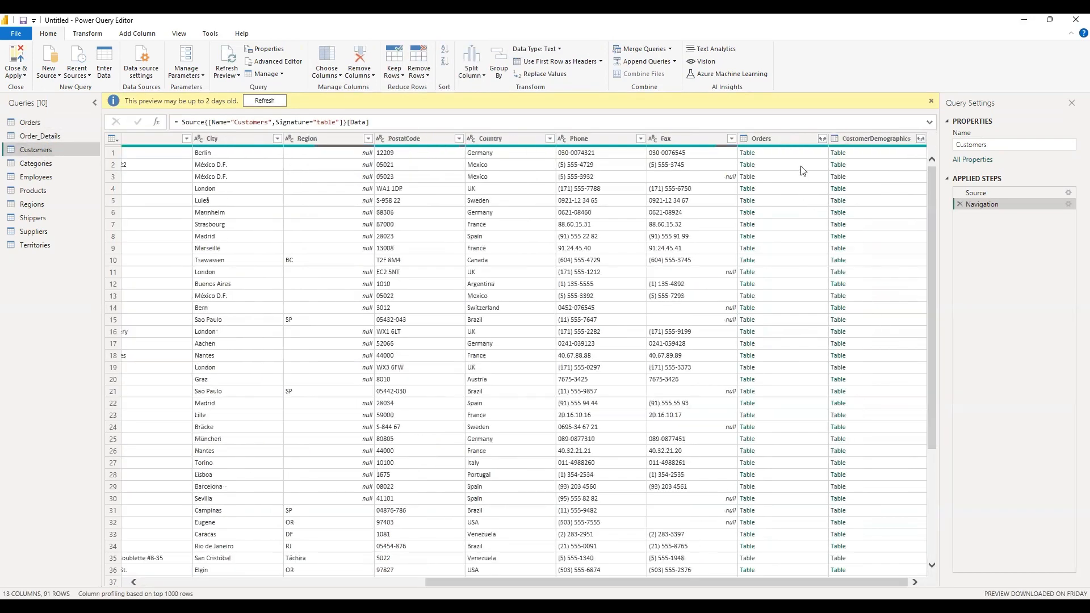
pyautogui.click(785, 138)
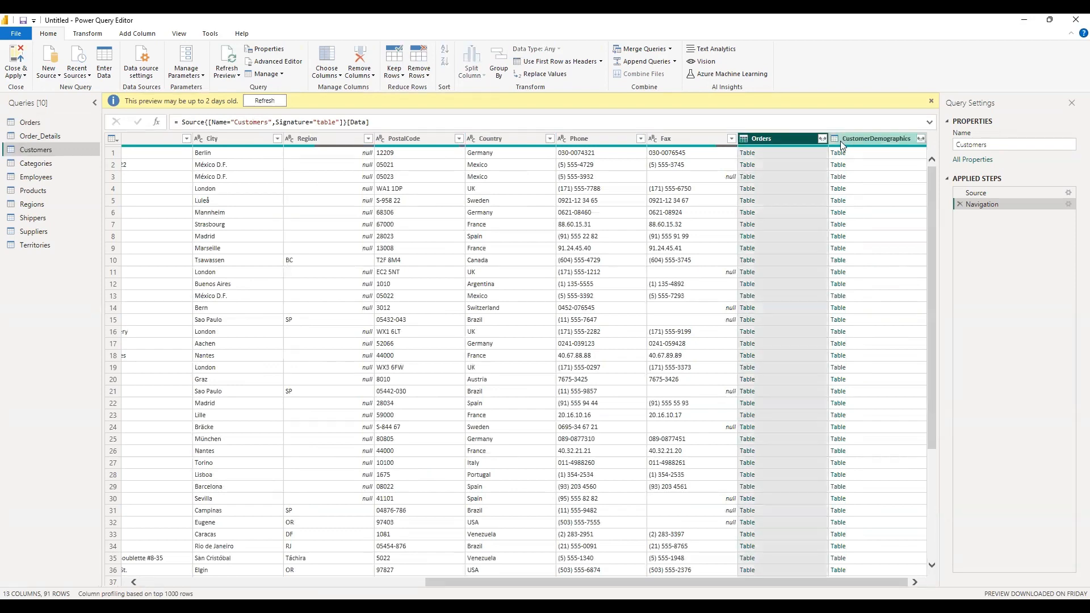
pyautogui.keyDown('ctrl'); pyautogui.click(840, 139); pyautogui.keyUp('ctrl')
pyautogui.rightClick(808, 142)
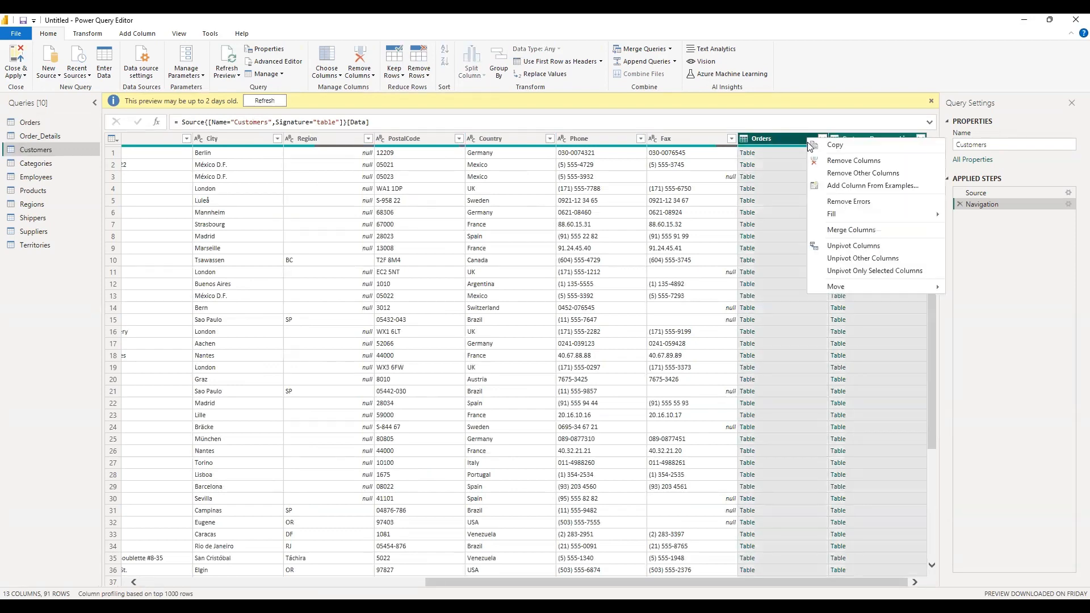
pyautogui.click(858, 161)
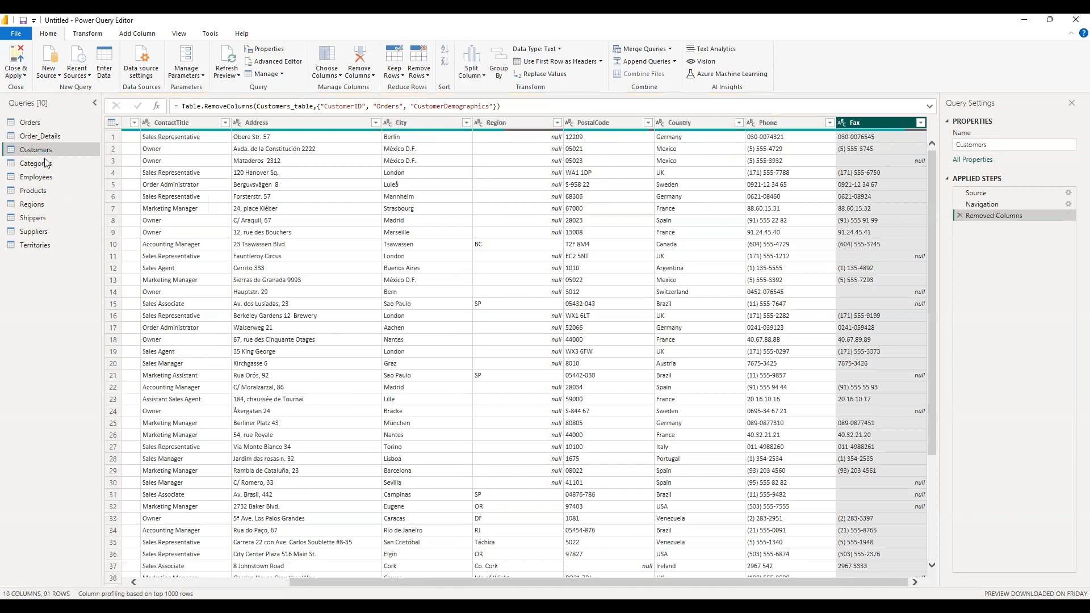
# Remove the CategoryID, Picture and Products columns from the Categories query.
pyautogui.click(45, 164)
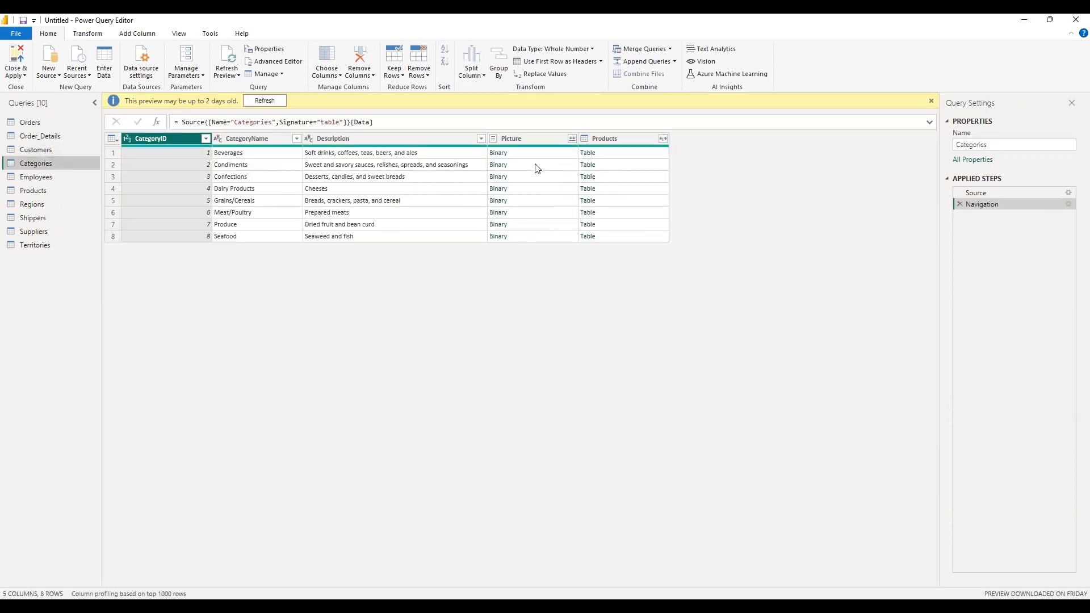
pyautogui.click(528, 140)
pyautogui.keyDown('ctrl'); pyautogui.click(635, 139); pyautogui.keyUp('ctrl')
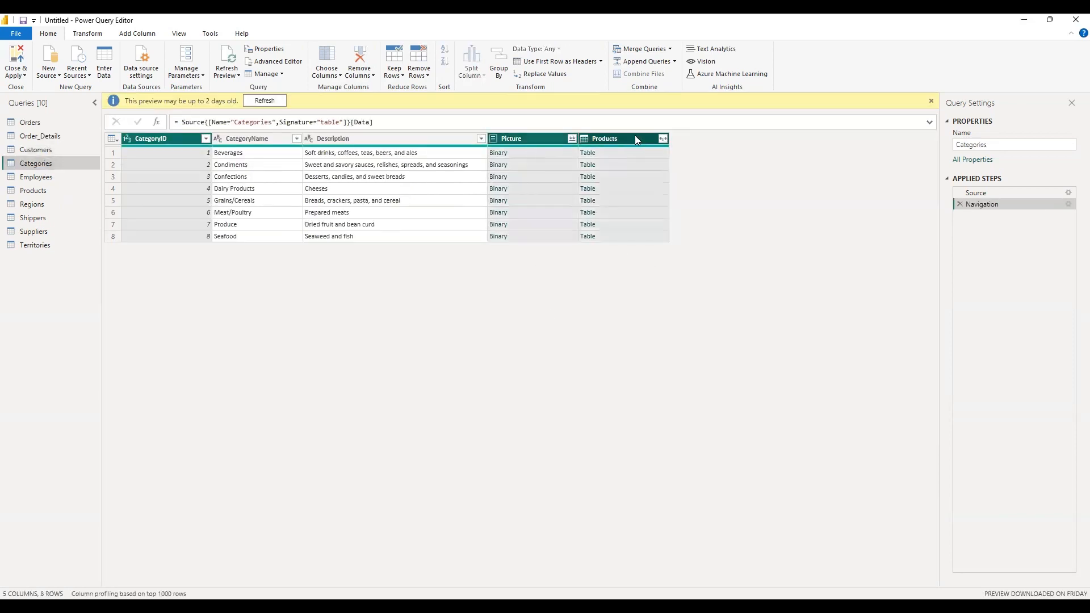
pyautogui.rightClick(555, 136)
pyautogui.click(593, 162)
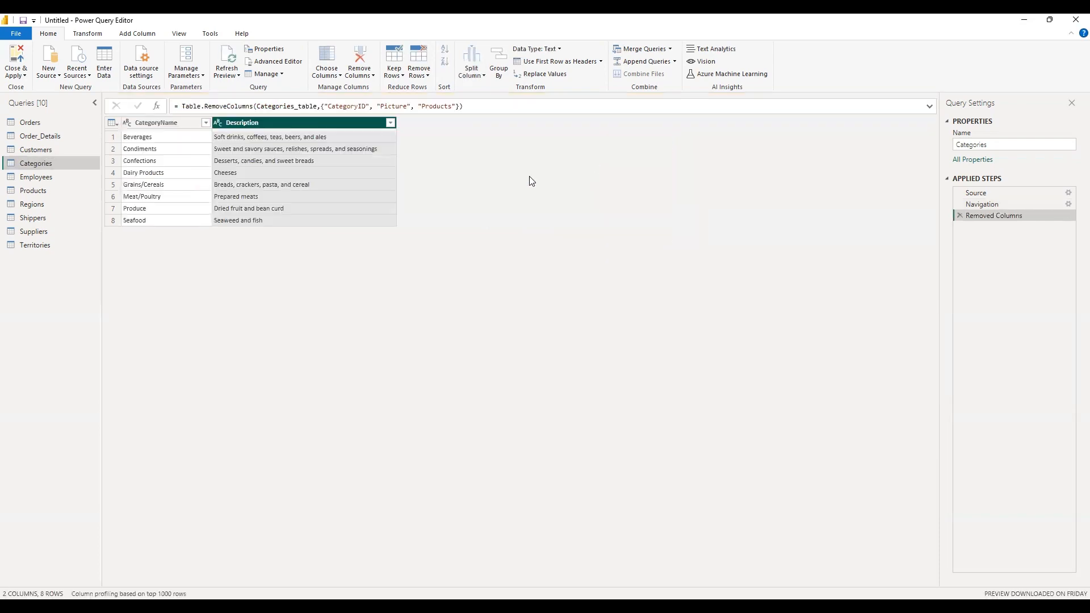
# Look through the columns of the Employees query and remove the Products column from the Suppliers query.
pyautogui.click(62, 176)
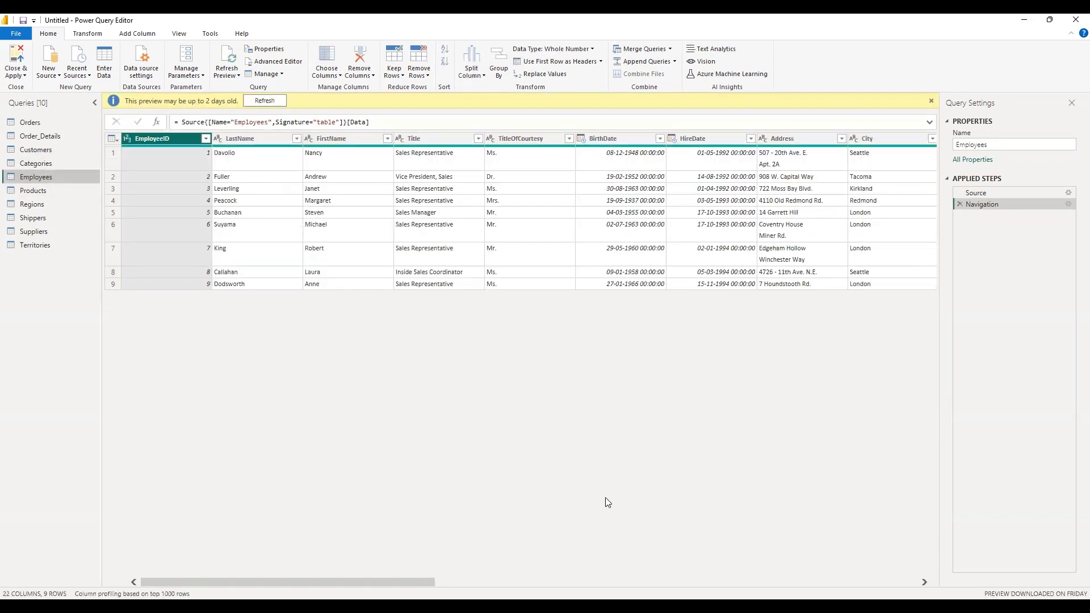
pyautogui.moveTo(284, 582); pyautogui.dragTo(767, 582)
pyautogui.click(38, 232)
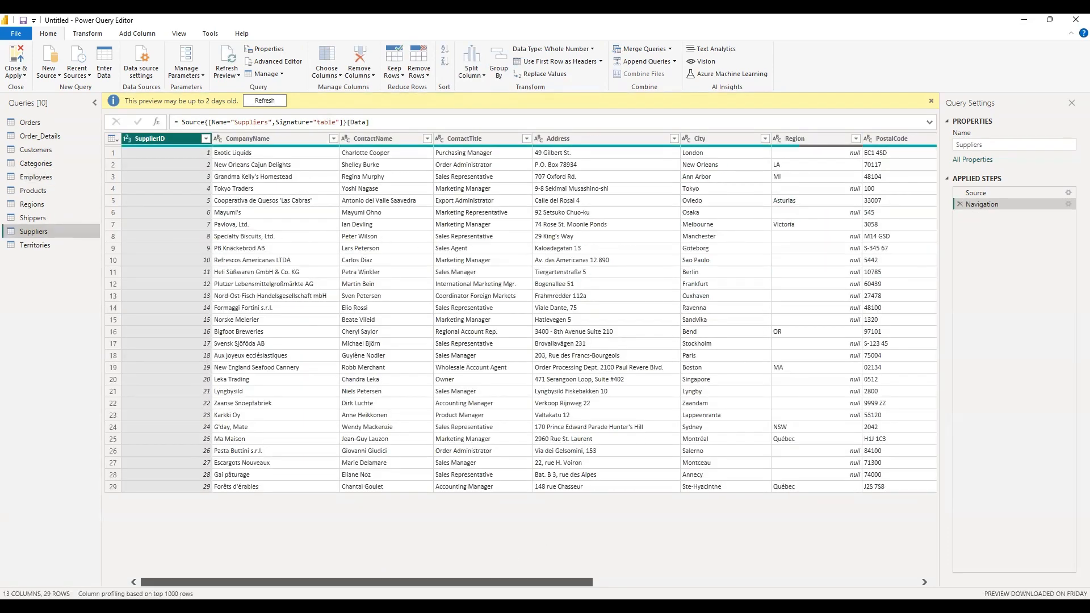
pyautogui.moveTo(367, 582); pyautogui.dragTo(691, 582)
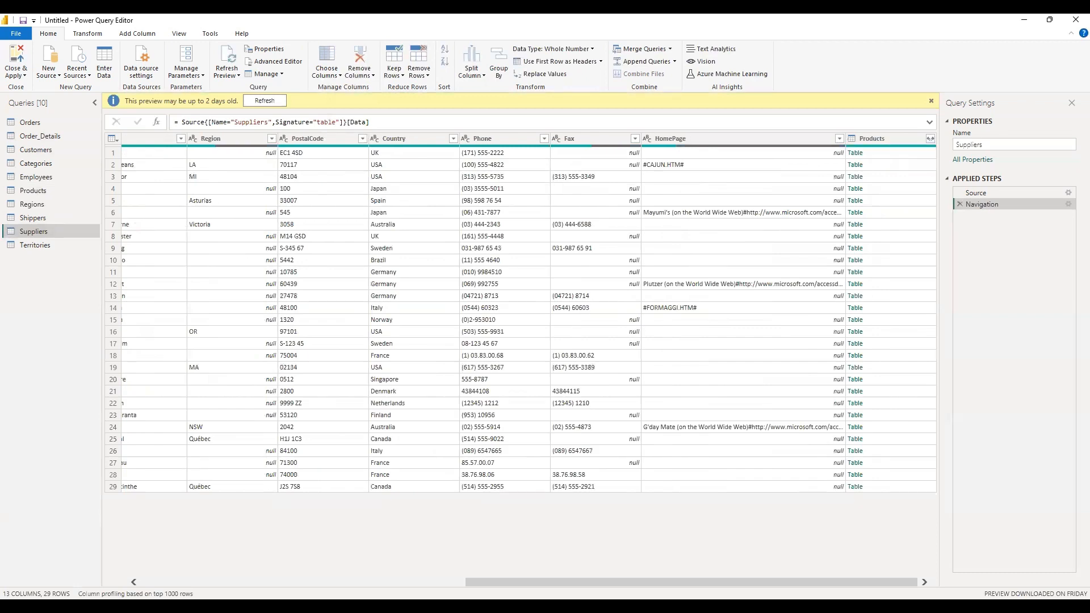
pyautogui.click(873, 139)
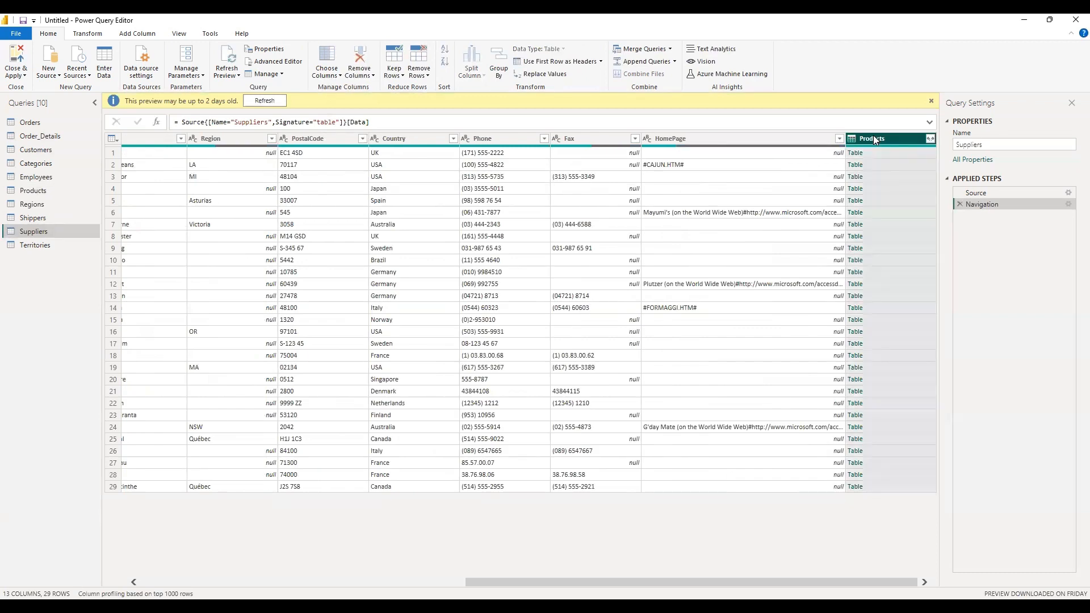
pyautogui.rightClick(875, 140)
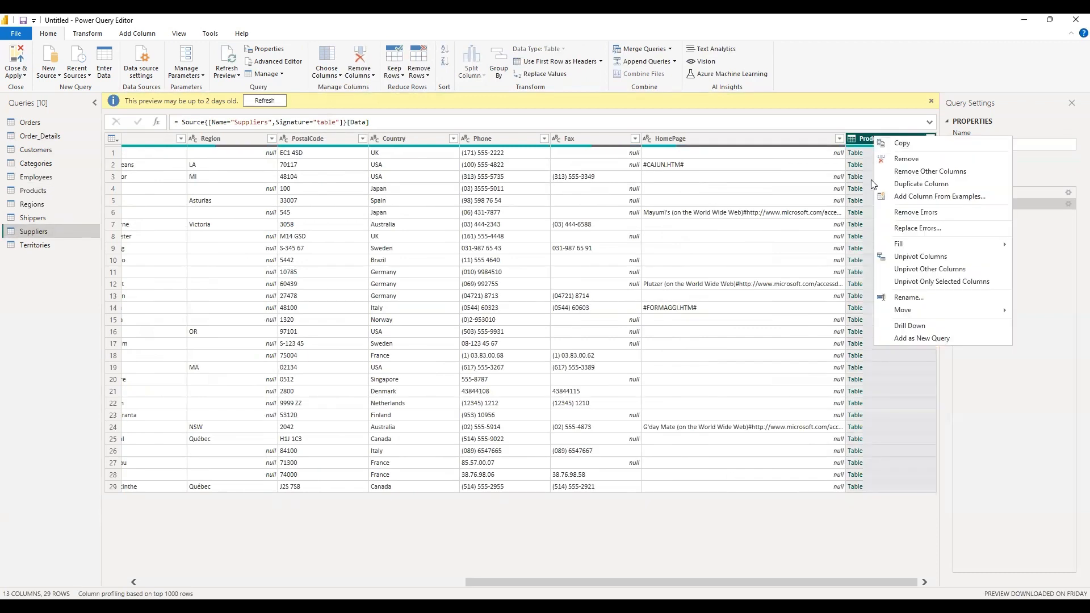
pyautogui.click(906, 160)
# Remove the Region and Employees columns from the Territories query.
pyautogui.click(57, 243)
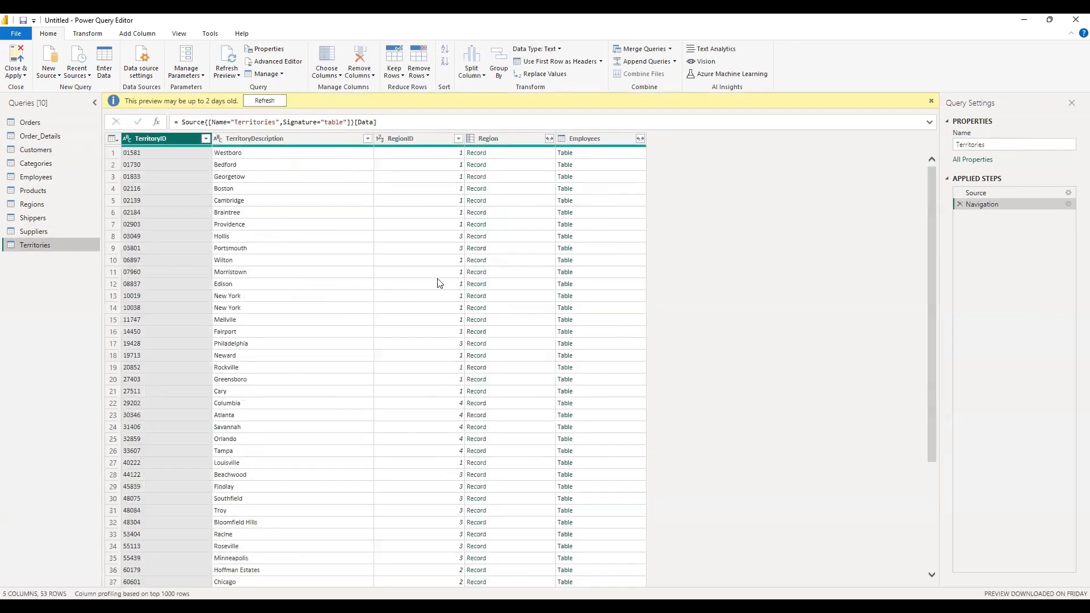
pyautogui.click(492, 140)
pyautogui.click(575, 144)
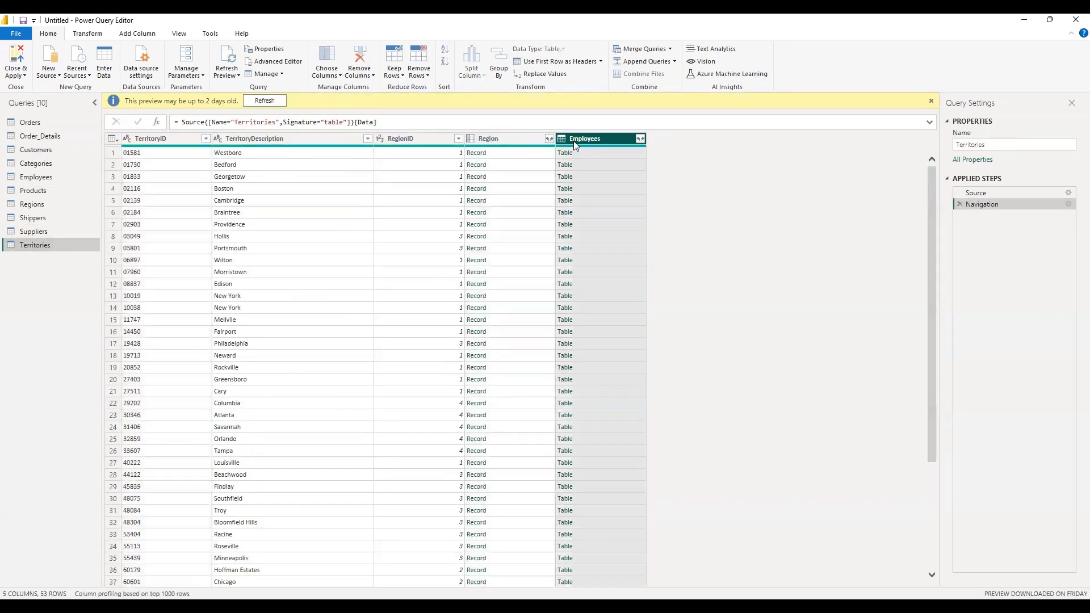
pyautogui.keyDown('ctrl'); pyautogui.click(509, 137); pyautogui.keyUp('ctrl')
pyautogui.rightClick(511, 137)
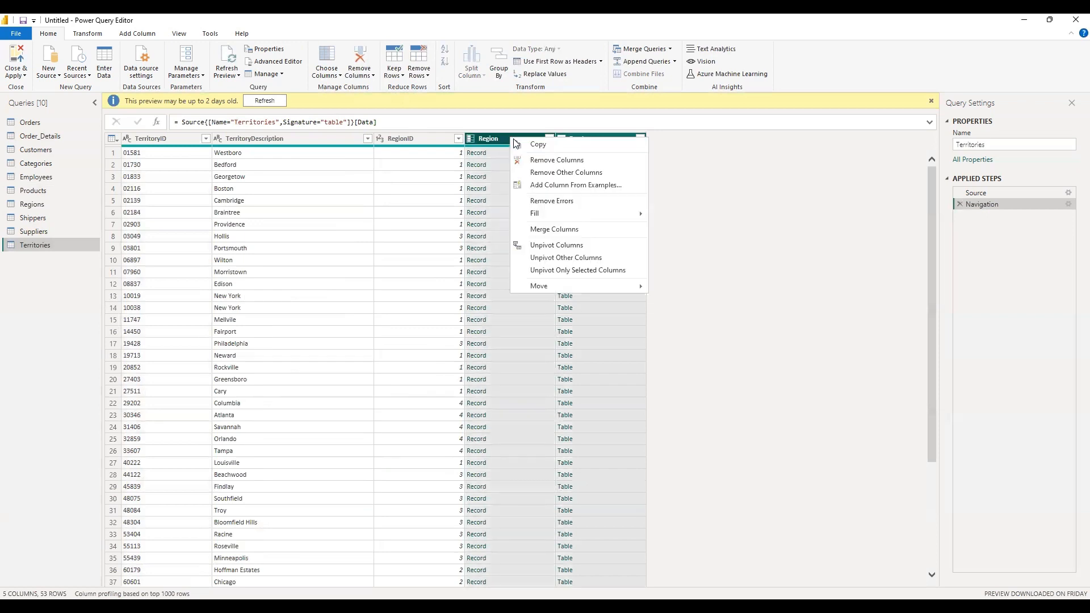
pyautogui.click(555, 160)
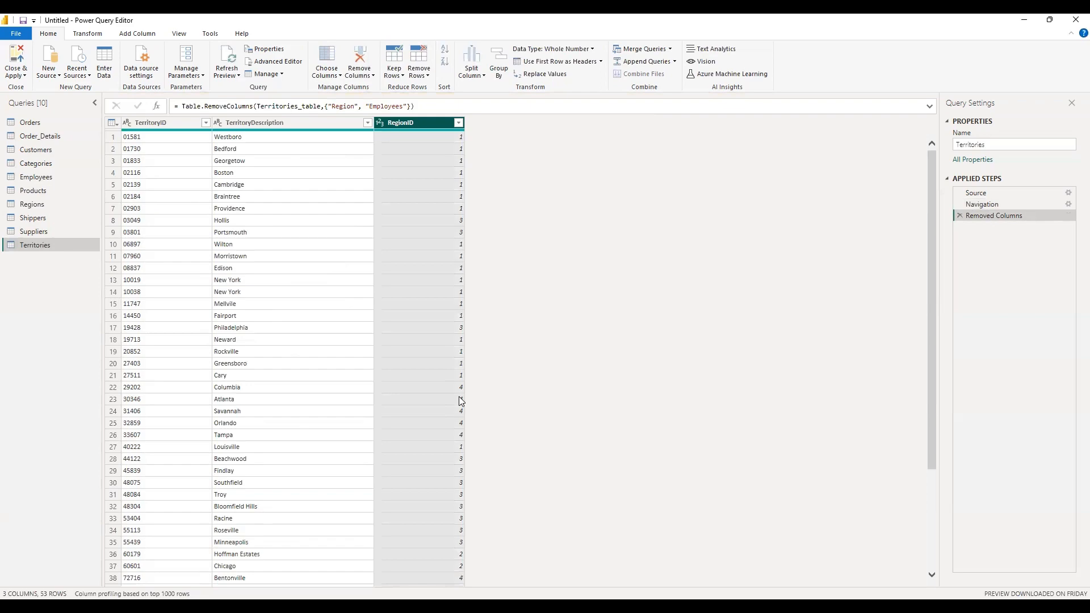
# Check the Orders query and view the transform options available for the Quantity column in Order_Details.
pyautogui.click(48, 125)
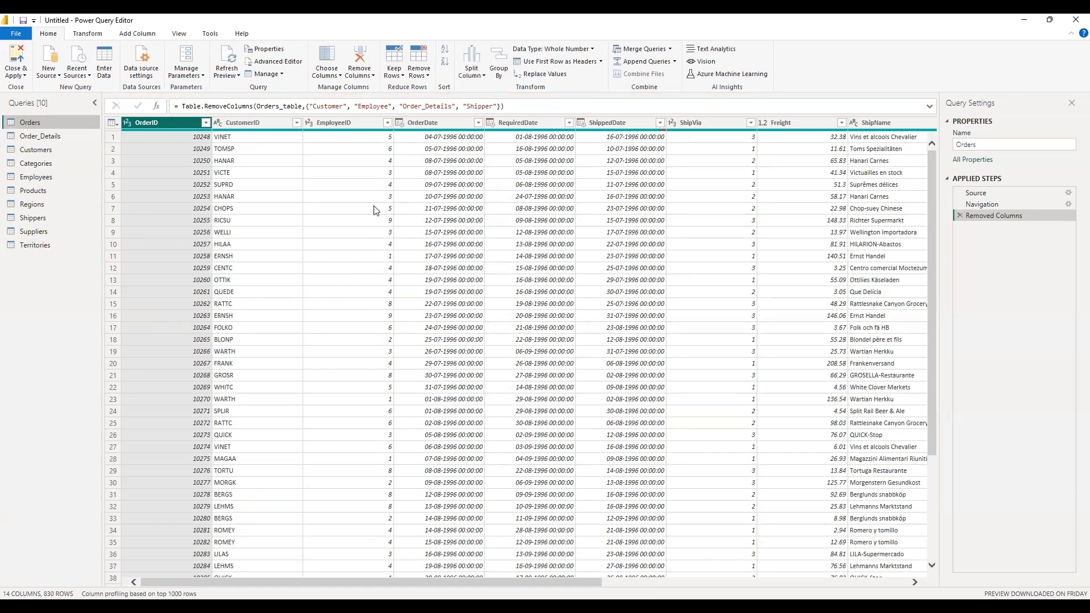
pyautogui.click(67, 136)
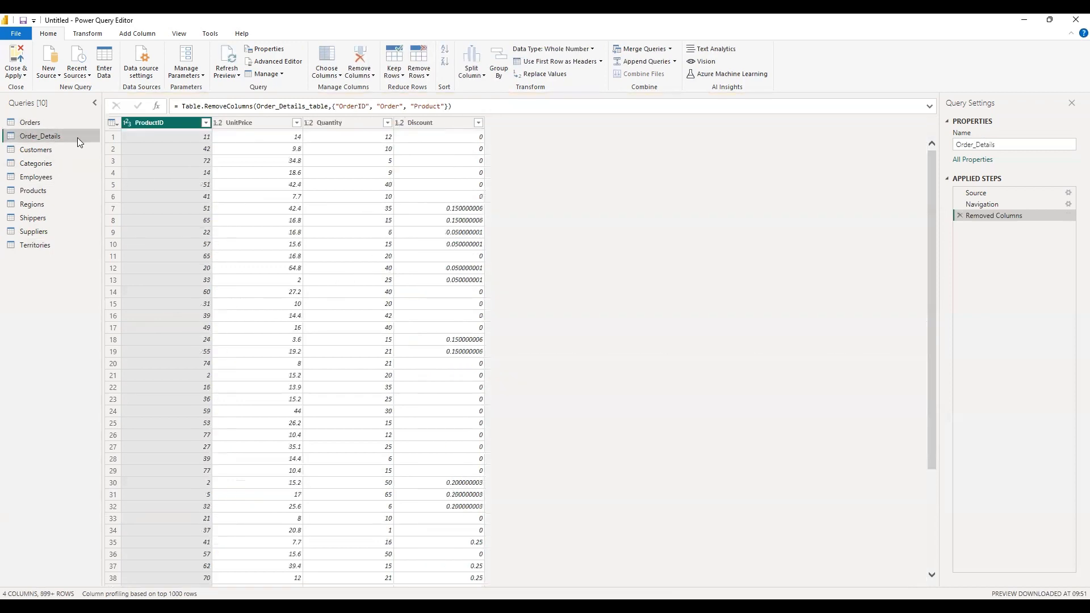
pyautogui.rightClick(342, 123)
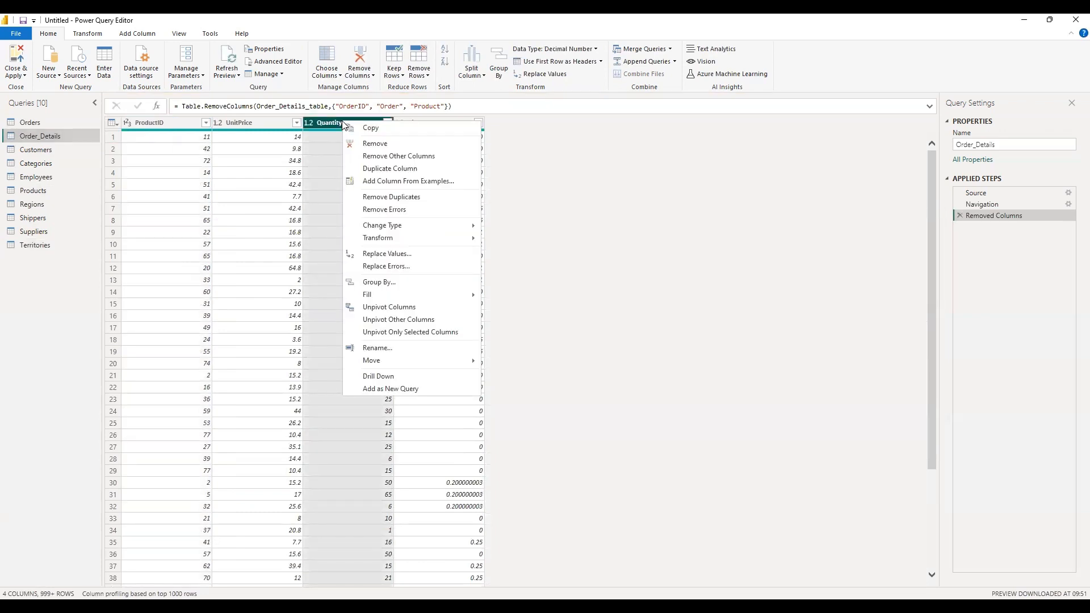
pyautogui.moveTo(389, 243)
pyautogui.click(568, 237)
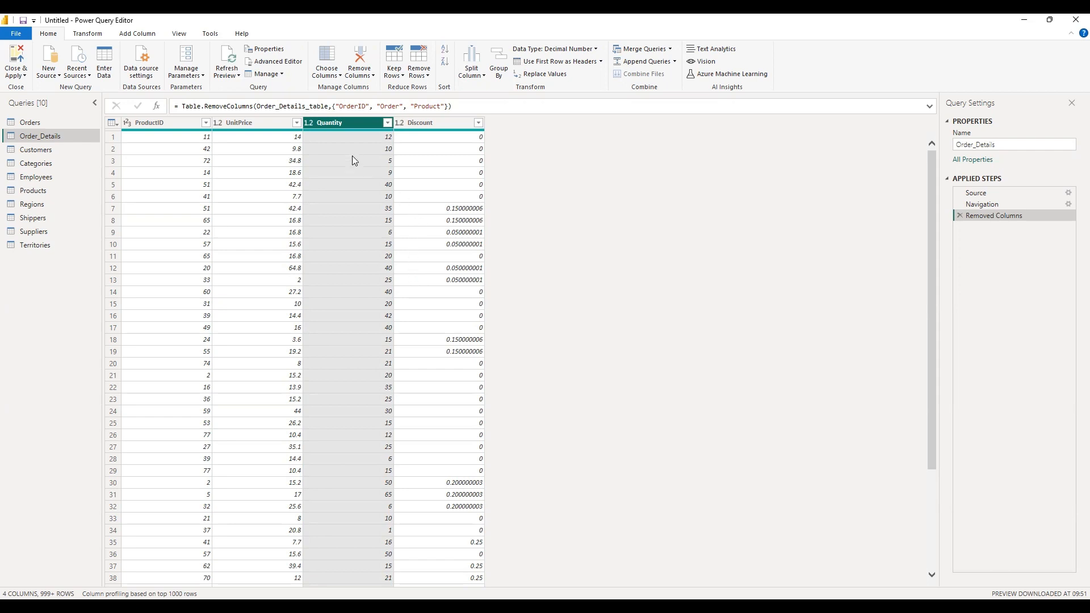
# Change the data type of the Quantity column in Order_Details to Text and delete that type change.
pyautogui.rightClick(350, 121)
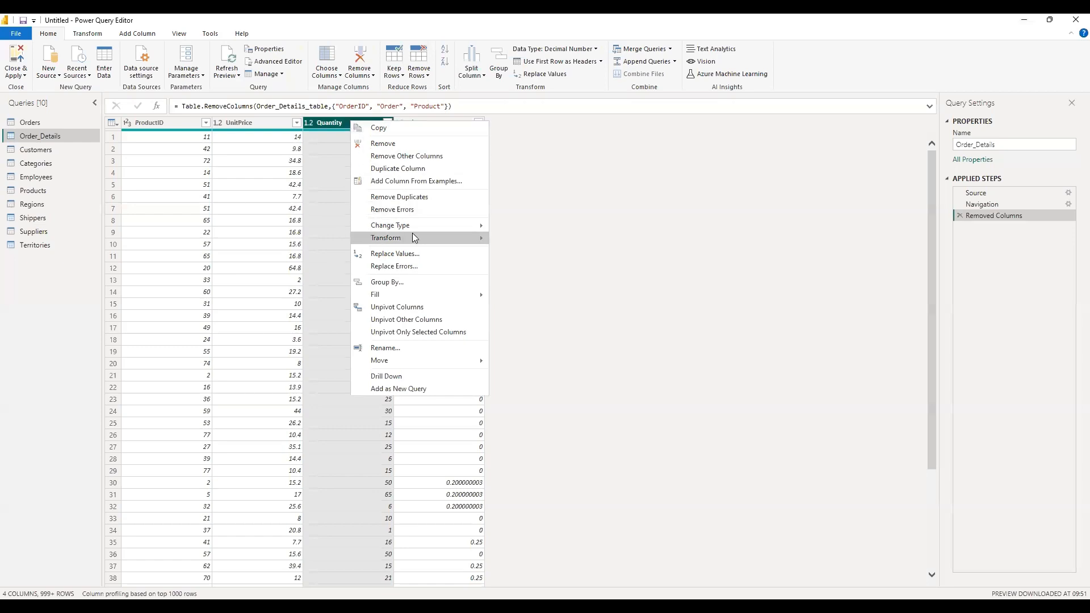
pyautogui.moveTo(400, 228)
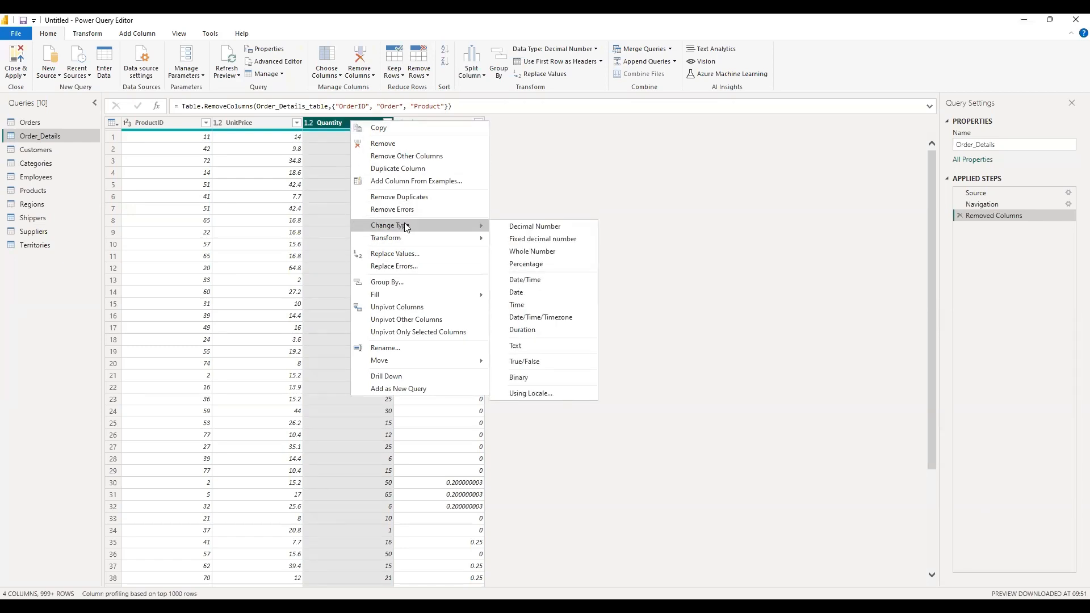
pyautogui.click(584, 202)
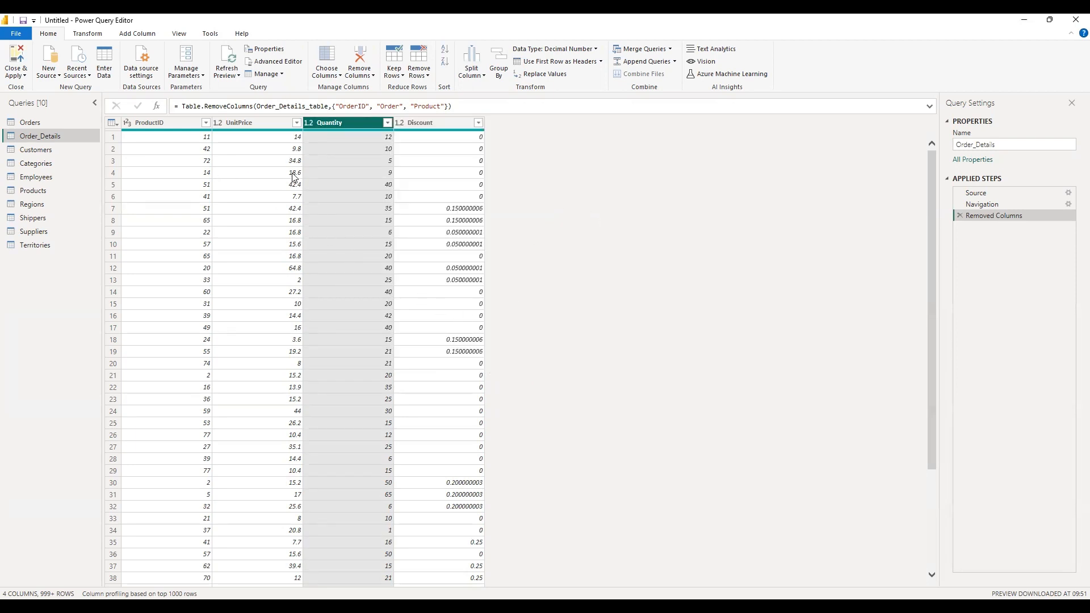
pyautogui.click(309, 123)
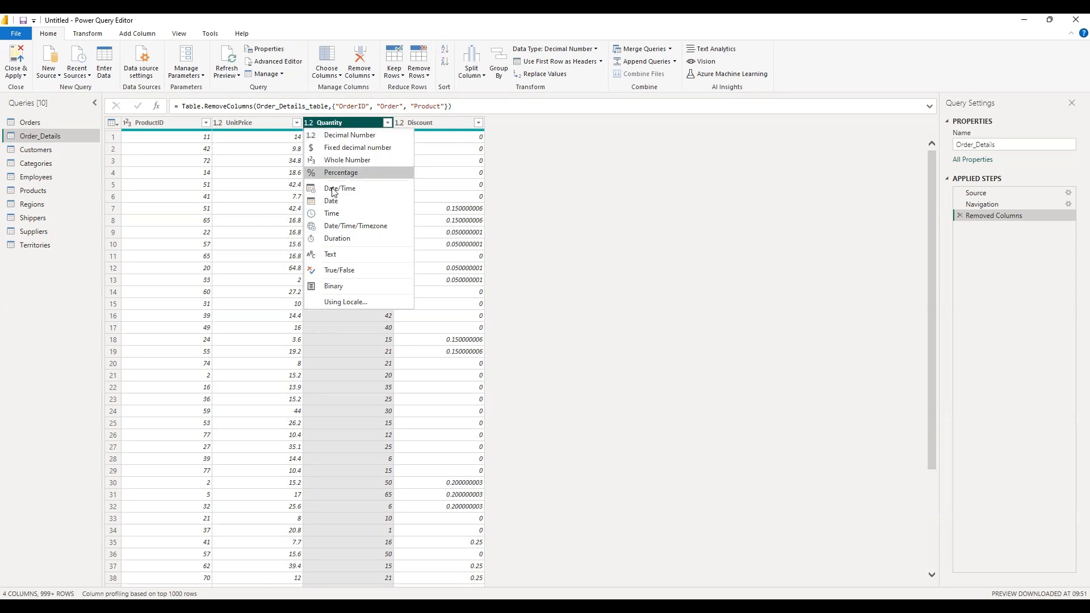
pyautogui.click(333, 258)
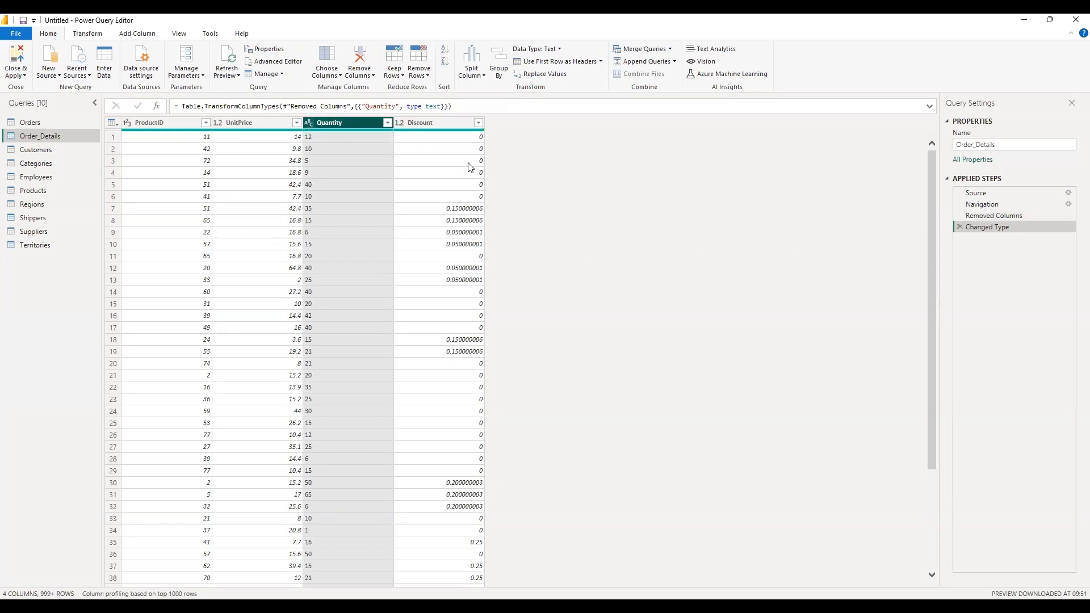
pyautogui.click(961, 227)
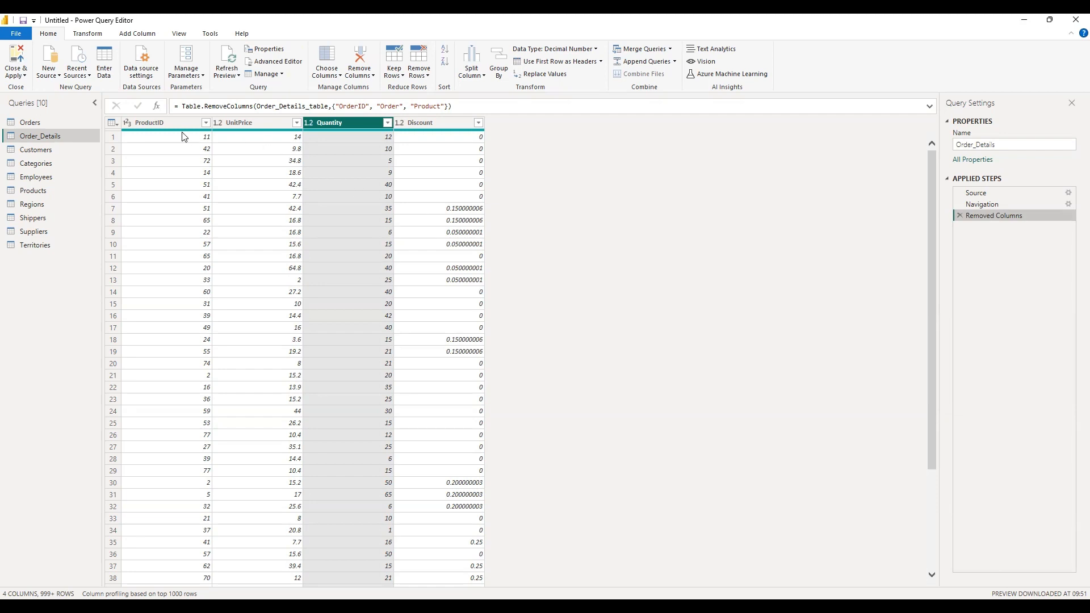
# View the sort and filter options of the ProductID and UnitPrice columns in Order_Details.
pyautogui.click(203, 122)
pyautogui.click(205, 123)
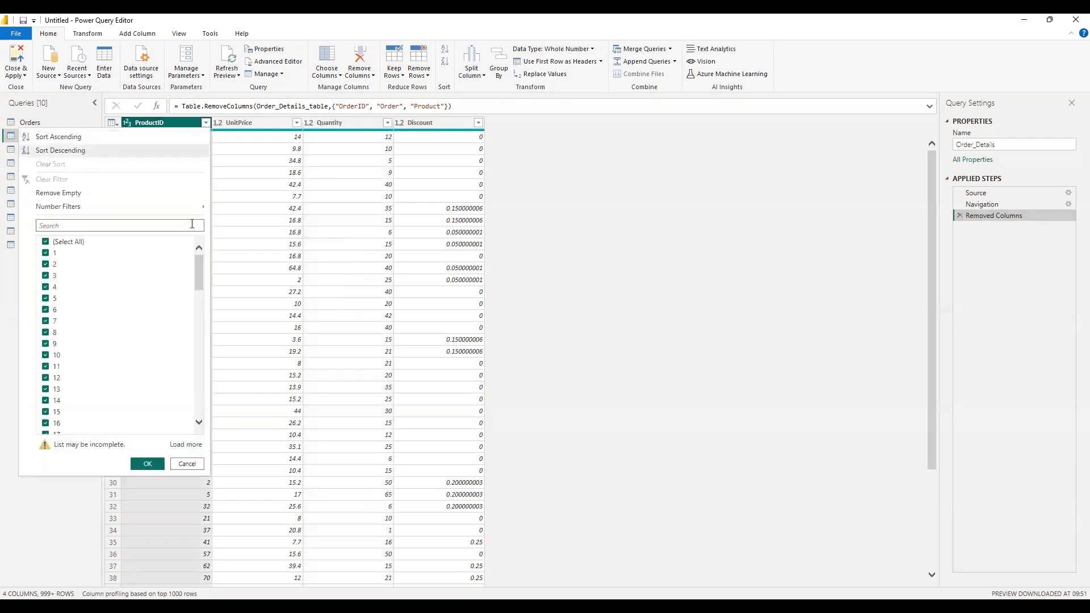
pyautogui.click(297, 123)
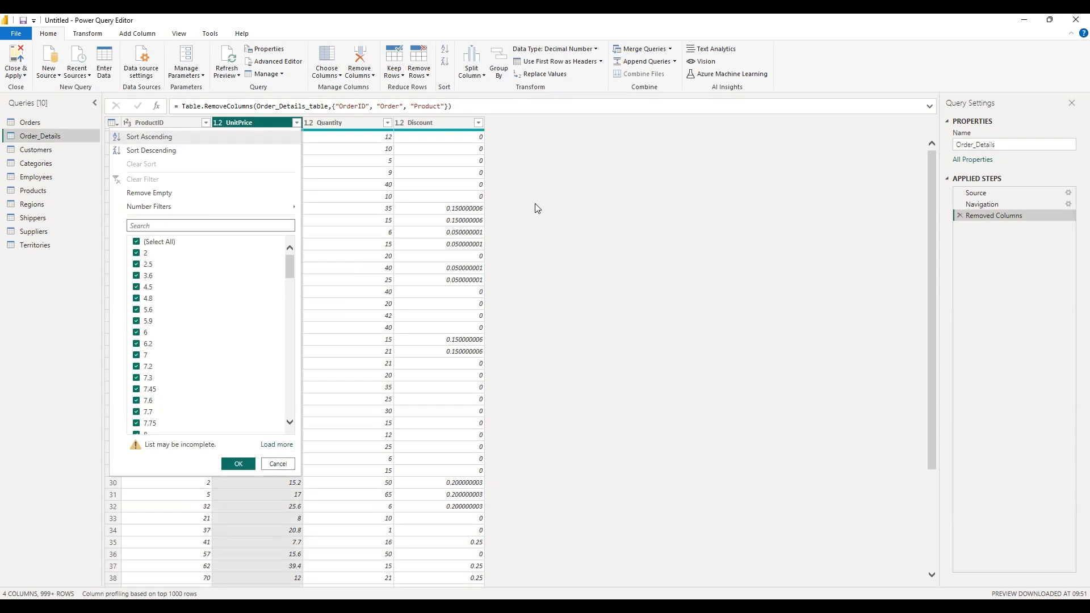
pyautogui.click(513, 237)
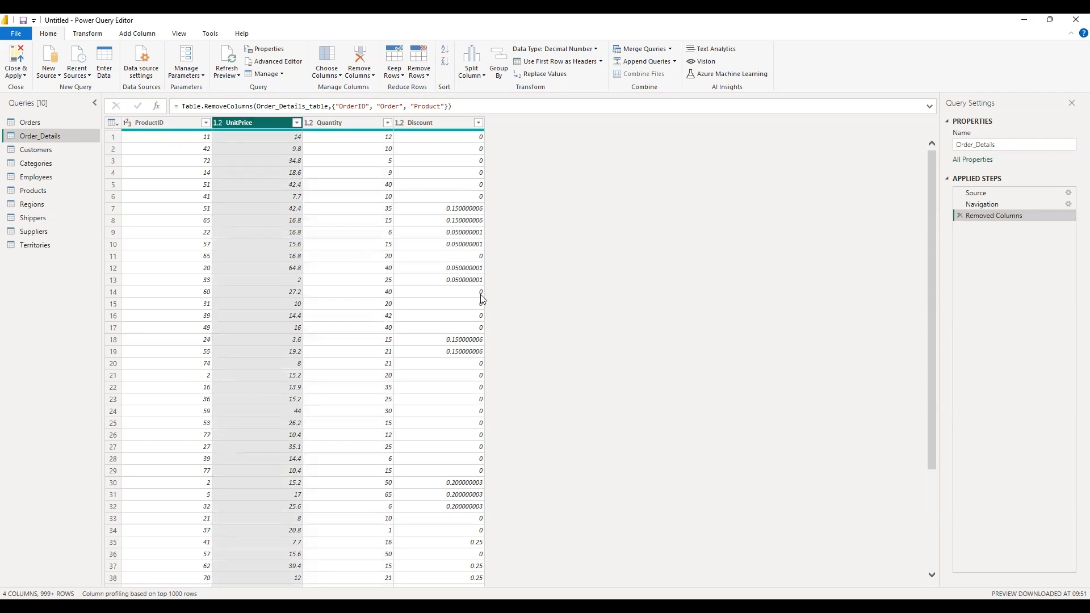
pyautogui.click(464, 327)
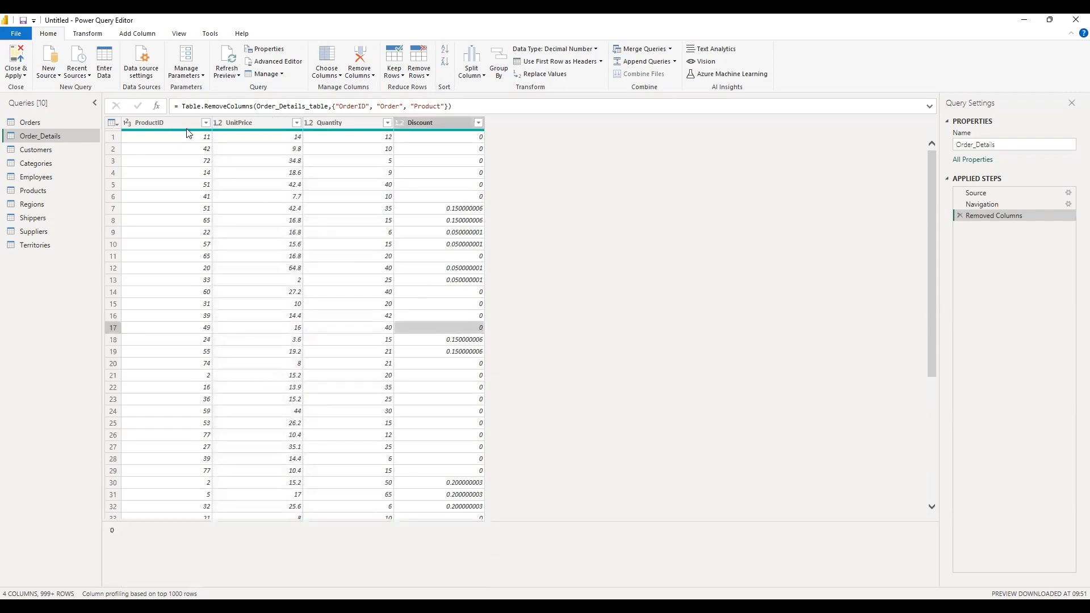
pyautogui.moveTo(188, 133)
# Check the column quality bars in the Orders query and base its column profiling on the entire data set.
pyautogui.click(88, 125)
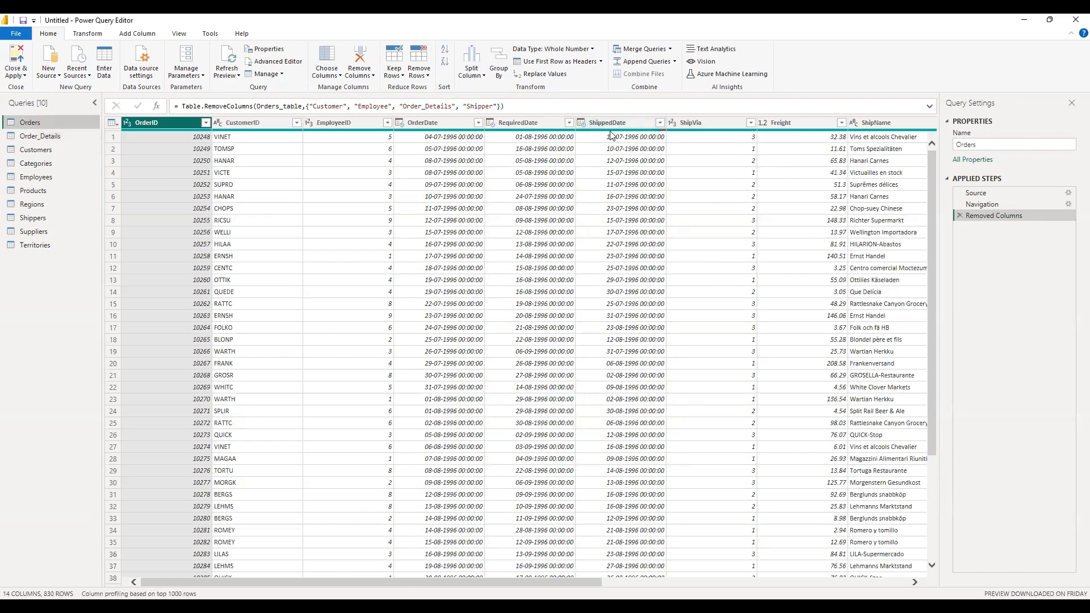
pyautogui.moveTo(607, 134)
pyautogui.hscroll(5, 528, 352)
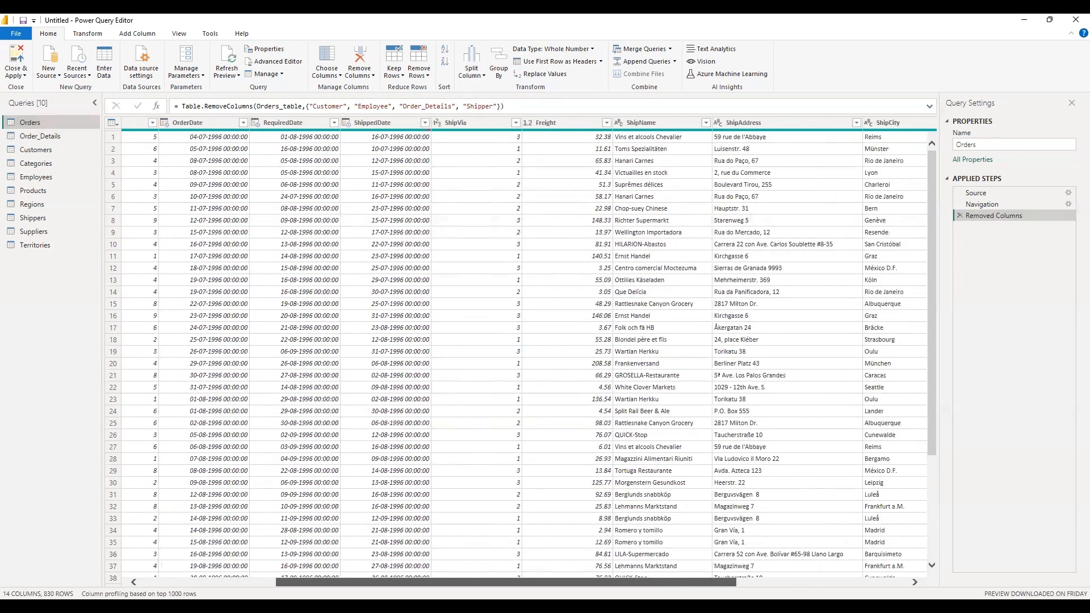
pyautogui.hscroll(3, 520, 352)
pyautogui.hscroll(2, 733, 466)
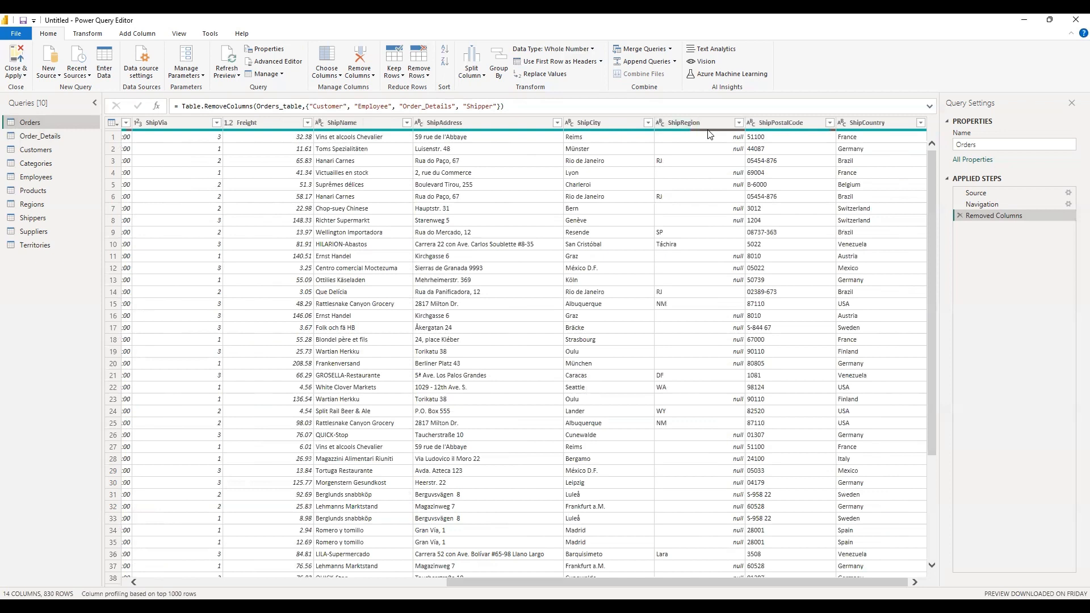
pyautogui.moveTo(708, 134)
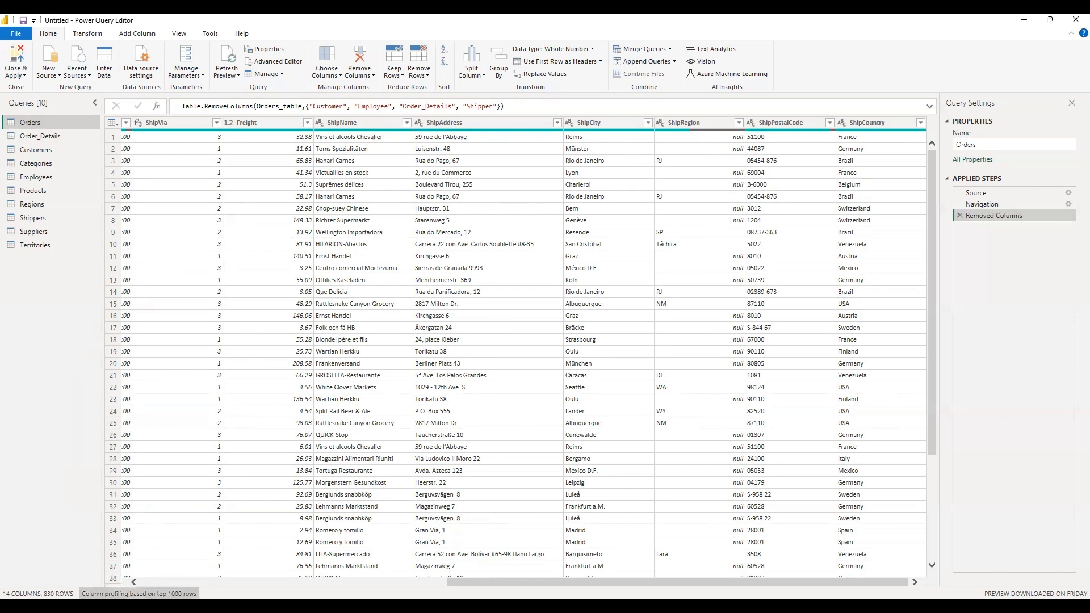
pyautogui.click(138, 593)
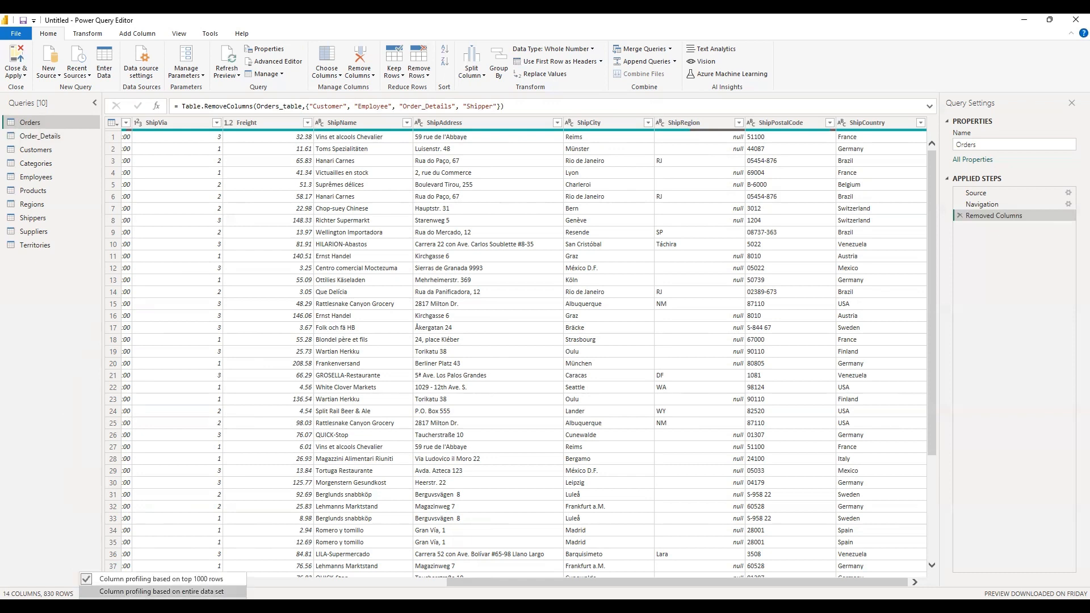
pyautogui.click(161, 592)
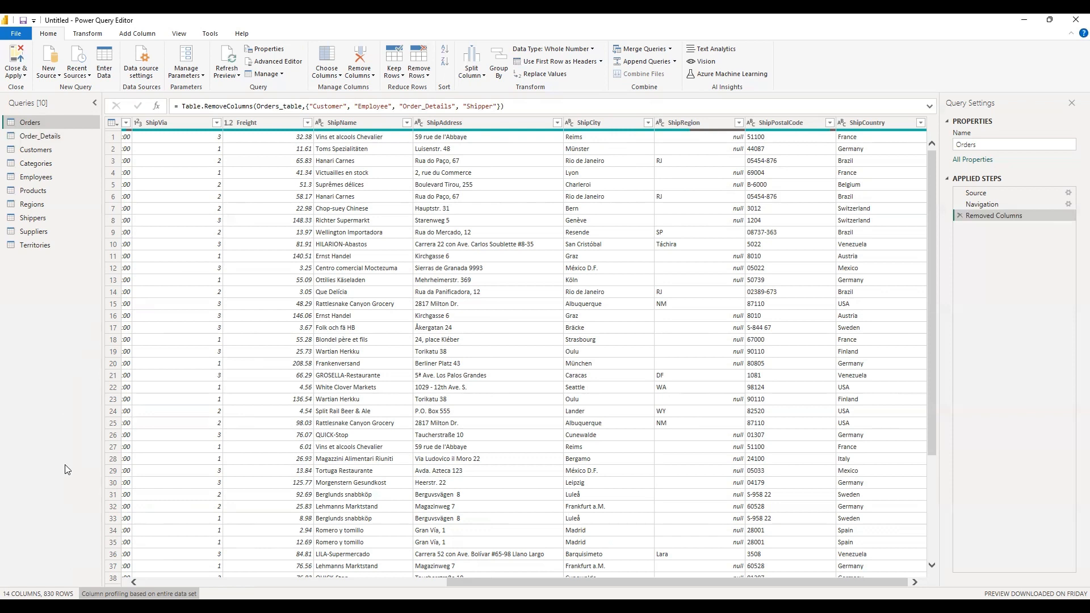
# Remove the rows with an empty ShipRegion from the Orders query and review the conditions of that row filter.
pyautogui.click(700, 137)
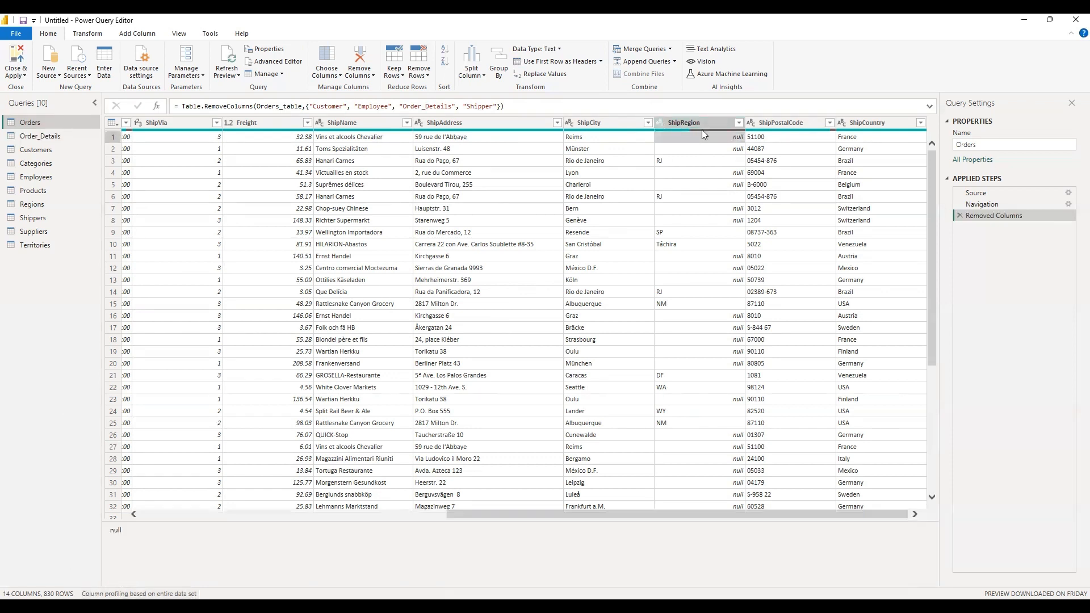
pyautogui.moveTo(702, 130)
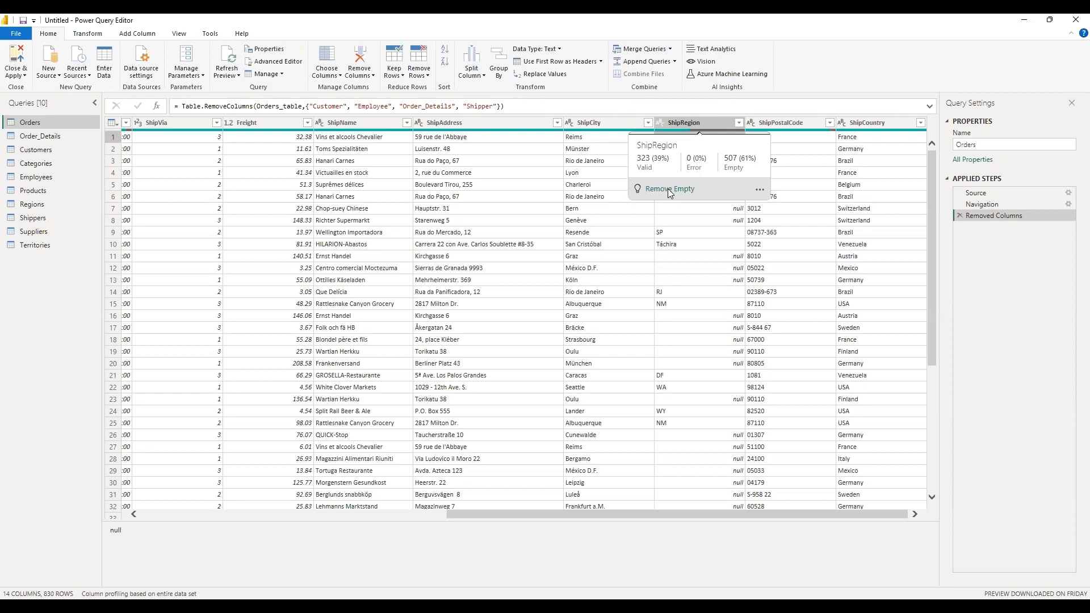
pyautogui.click(760, 191)
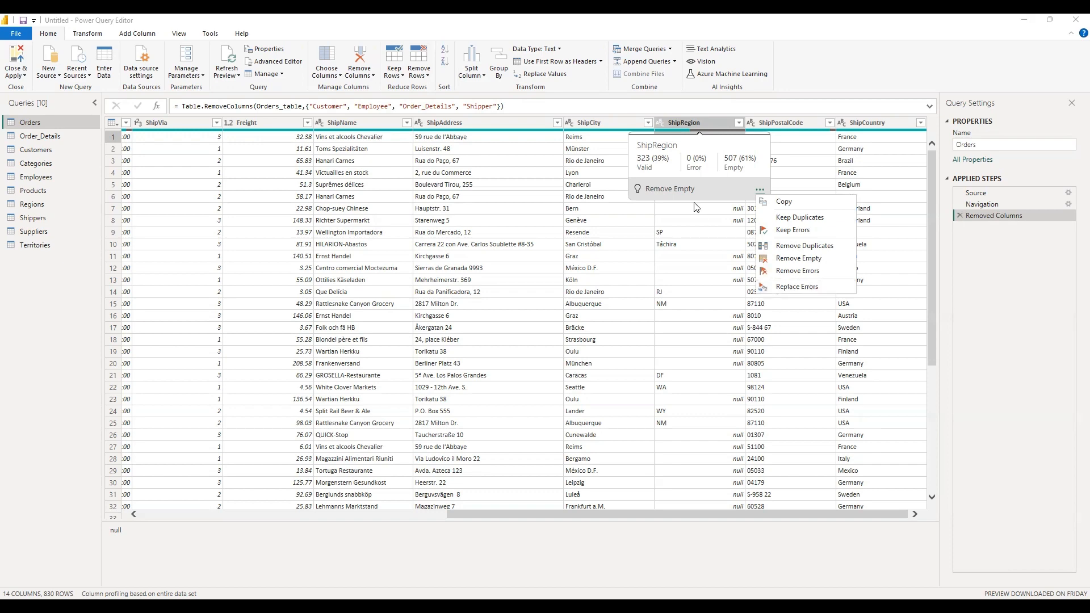
pyautogui.click(669, 191)
pyautogui.click(669, 190)
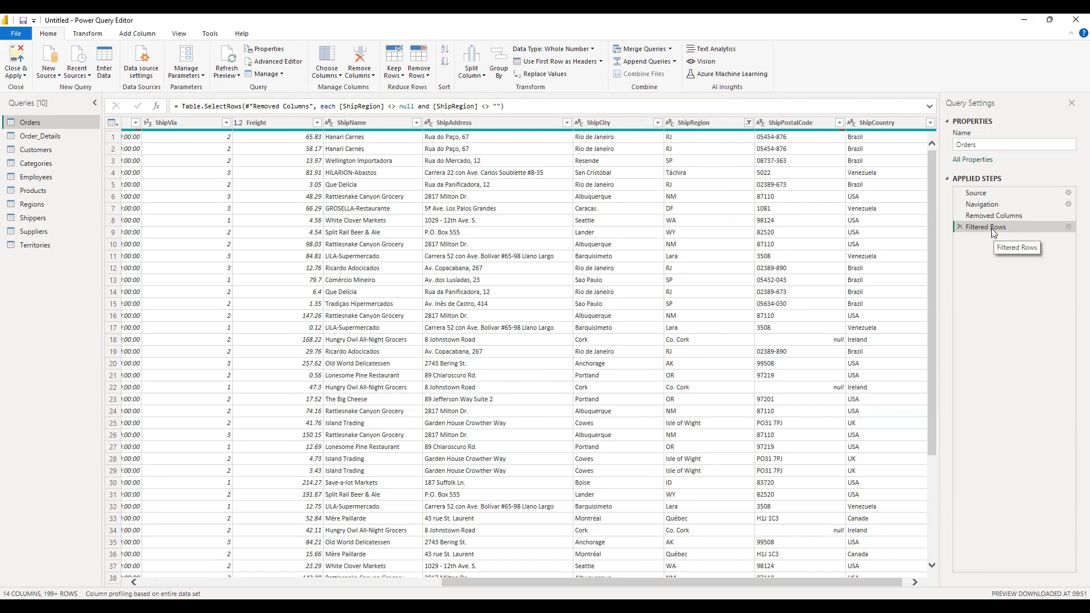
pyautogui.click(1068, 228)
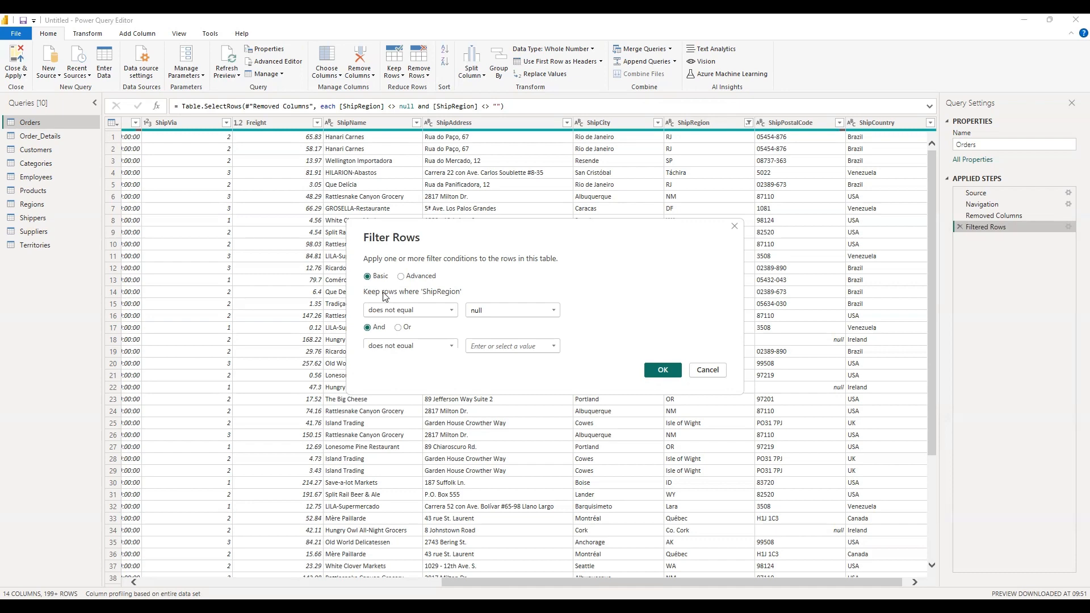
pyautogui.click(663, 370)
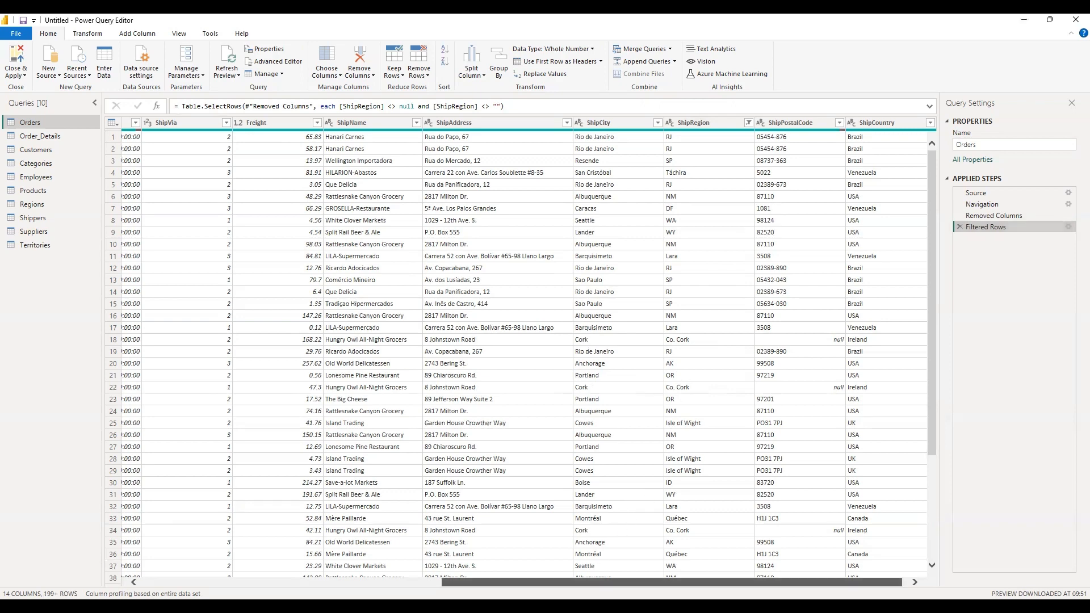
# Show column quality, column distribution and column profile in the data preview of the Orders query.
pyautogui.hscroll(-3, 518, 352)
pyautogui.hscroll(-3, 518, 352)
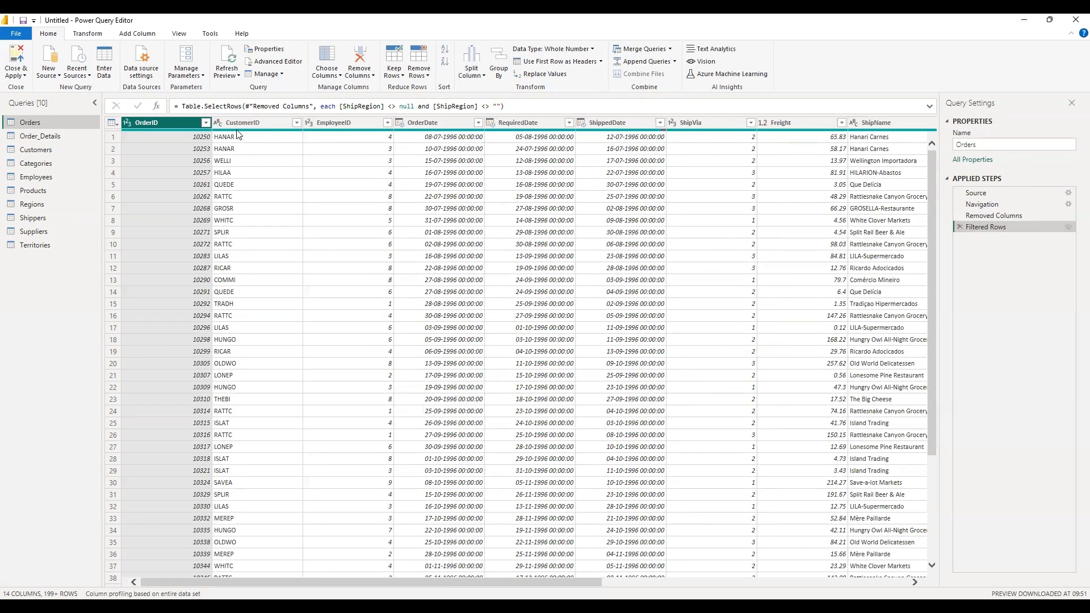
pyautogui.moveTo(237, 134)
pyautogui.click(179, 36)
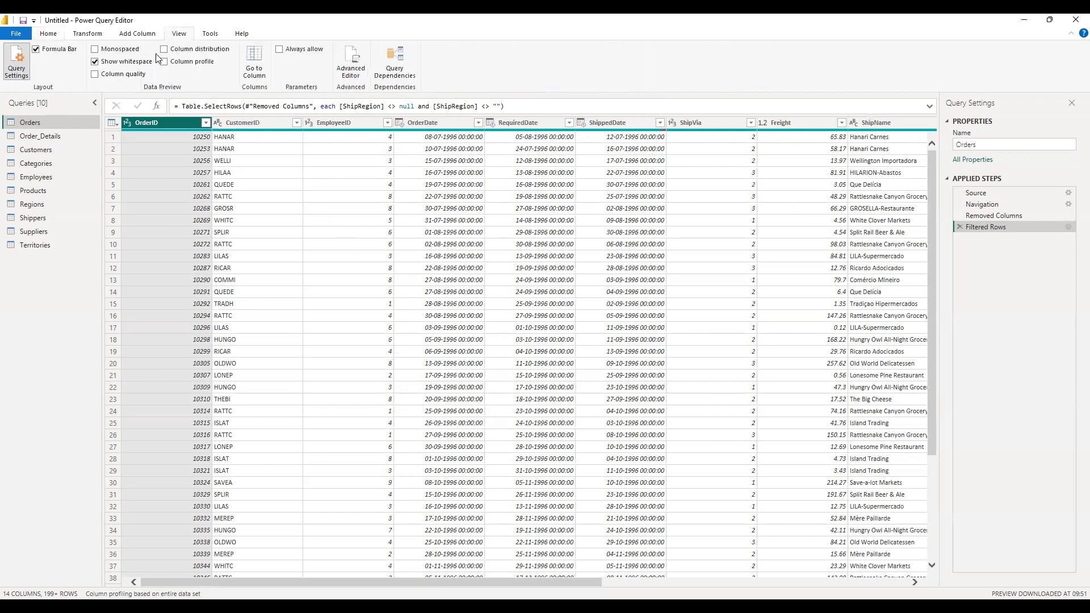
pyautogui.click(95, 73)
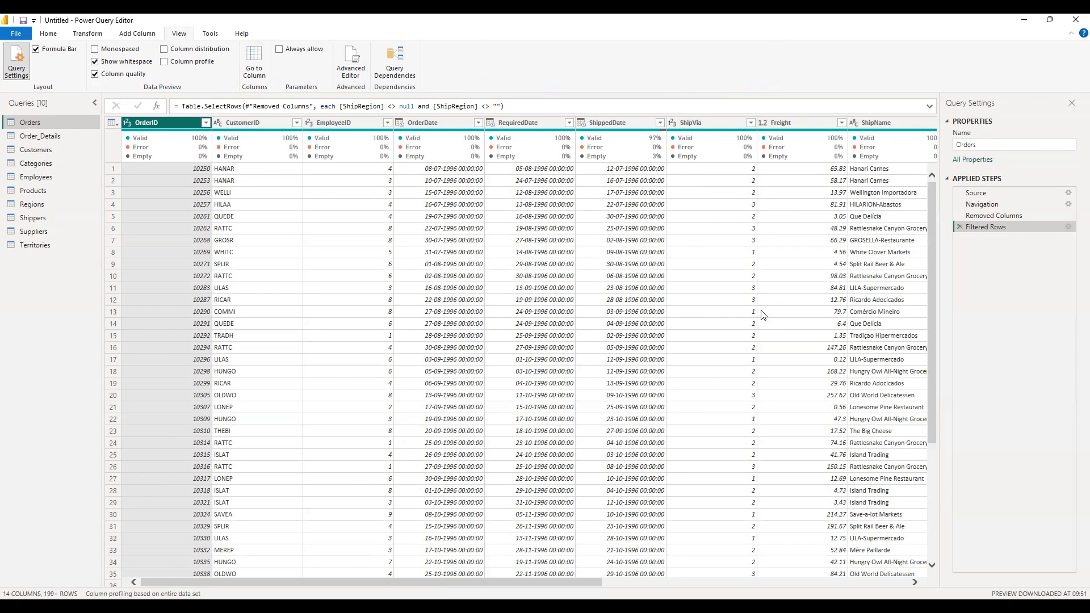
pyautogui.click(165, 49)
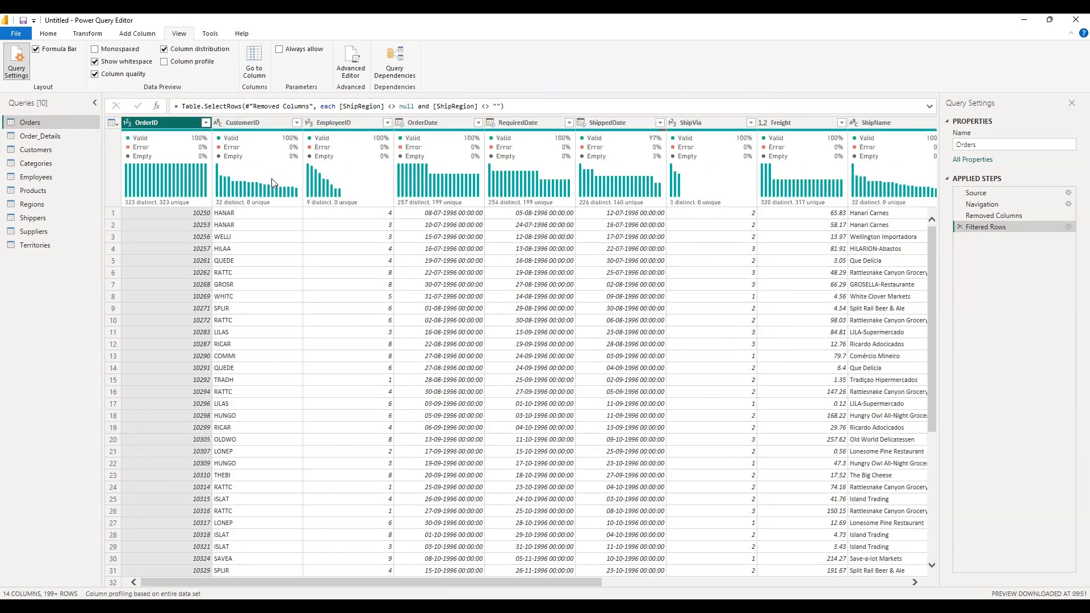
pyautogui.moveTo(260, 183)
pyautogui.click(165, 62)
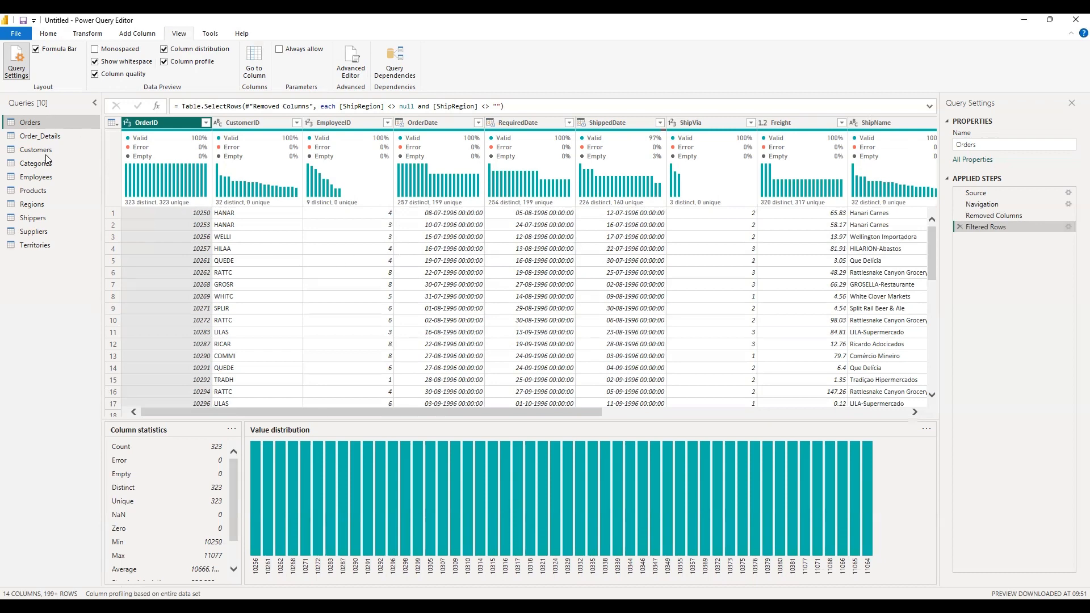
# Examine the column statistics and value distribution of the Quantity column in Order_Details.
pyautogui.click(40, 136)
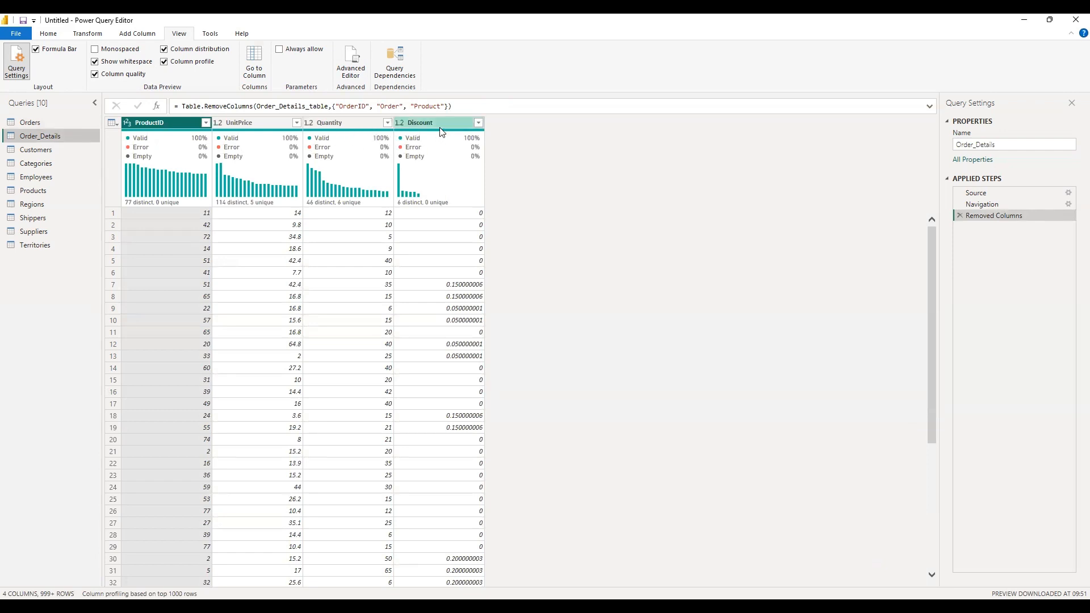
pyautogui.click(336, 123)
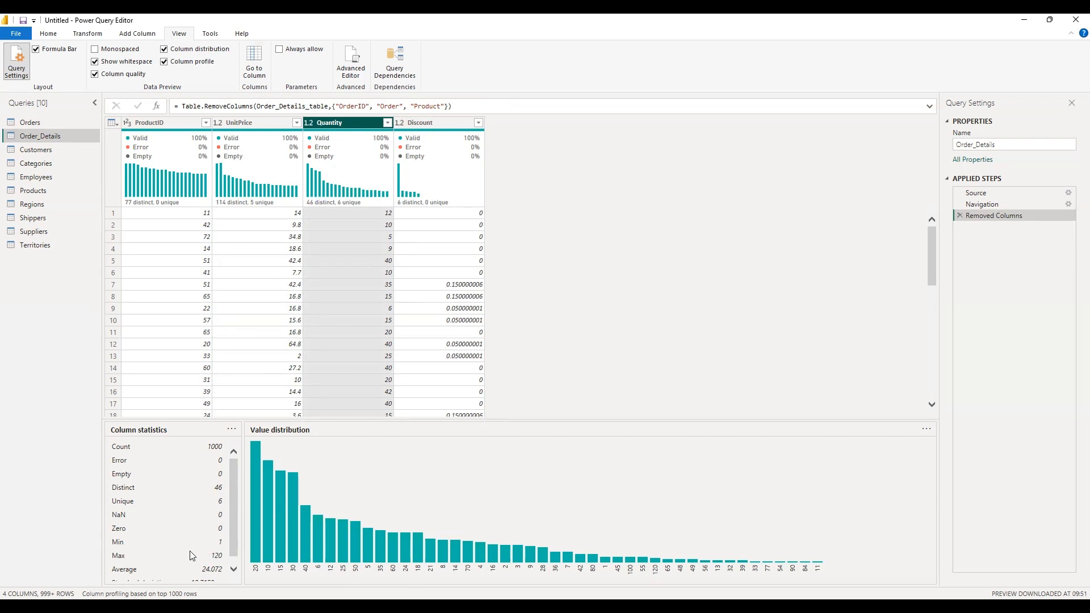
pyautogui.scroll(-1, 214, 557)
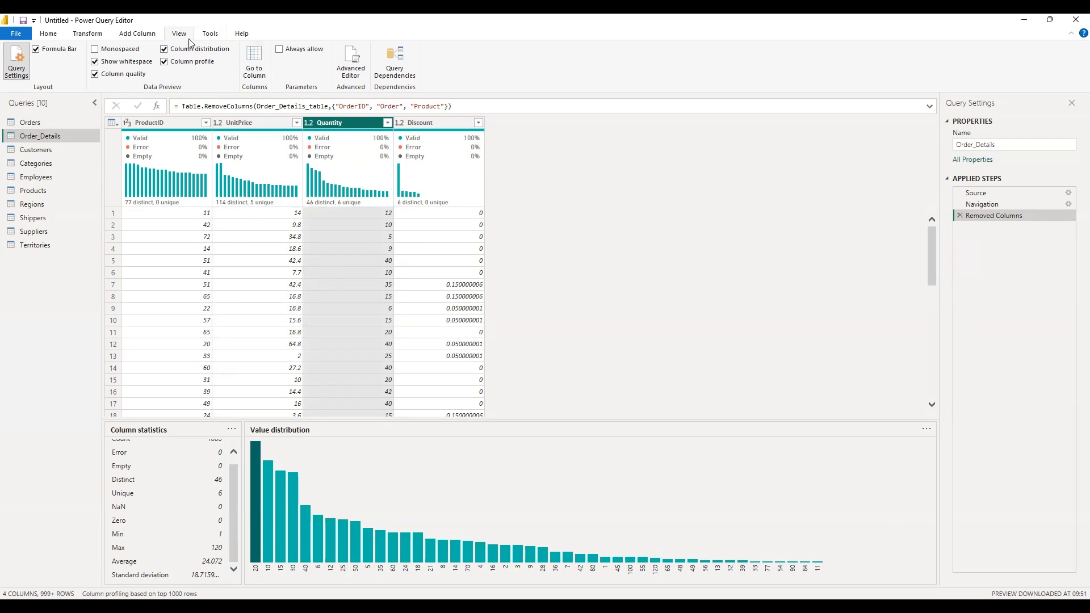
# Hide the column profile, column distribution and column quality in the data preview.
pyautogui.click(165, 62)
pyautogui.click(165, 49)
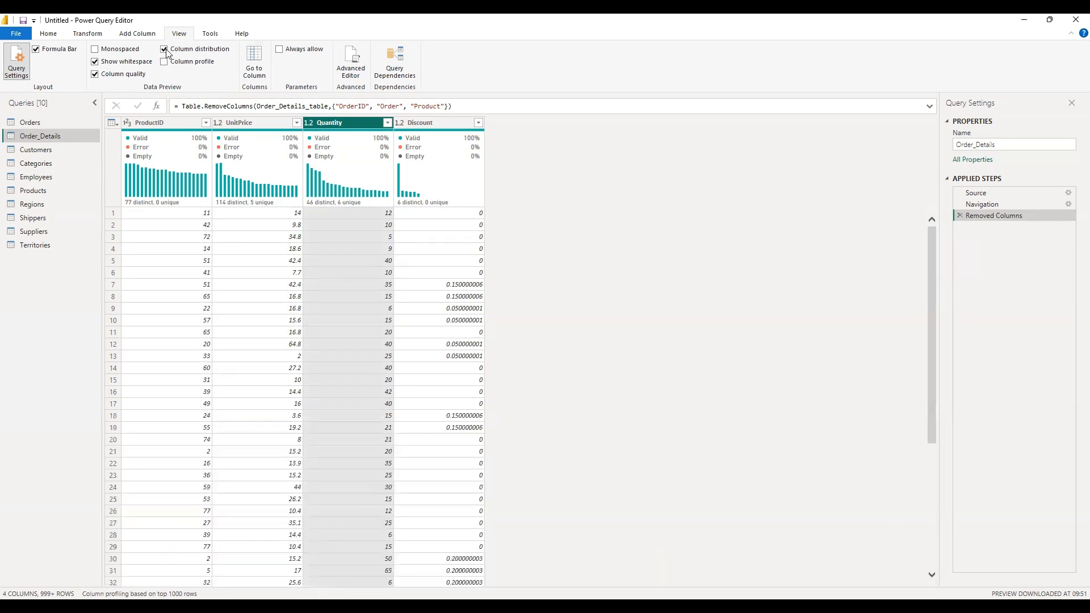
pyautogui.click(95, 75)
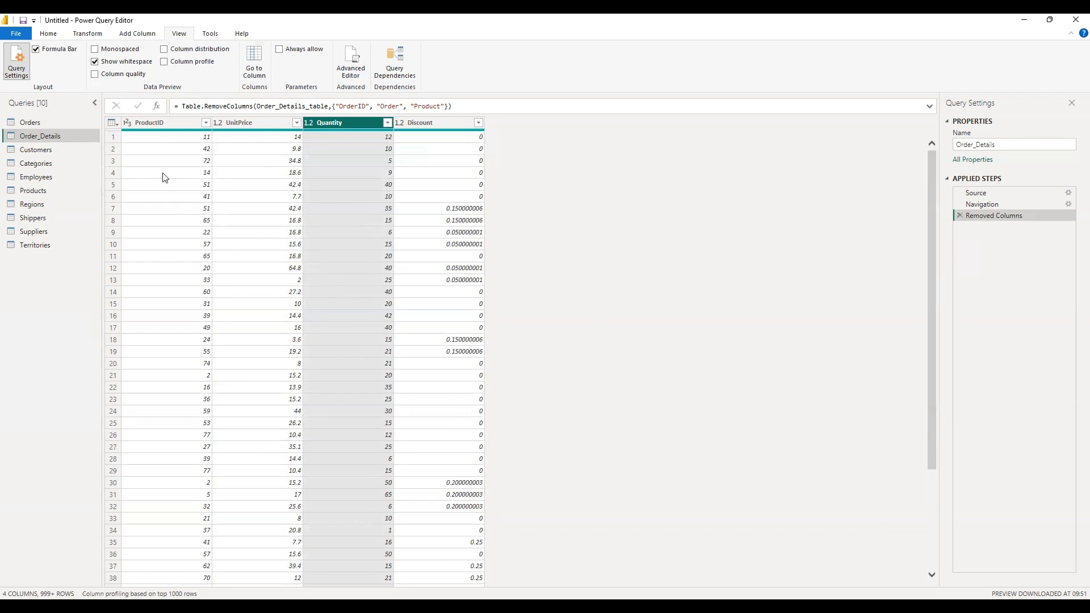
# Open the list of operations that apply to the whole Order_Details table.
pyautogui.click(112, 123)
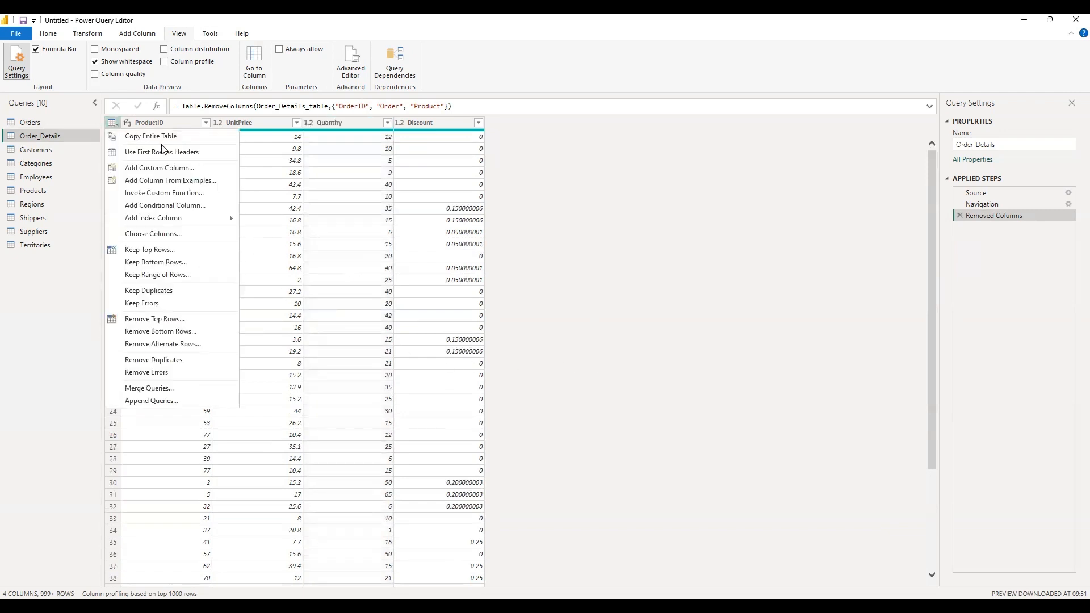